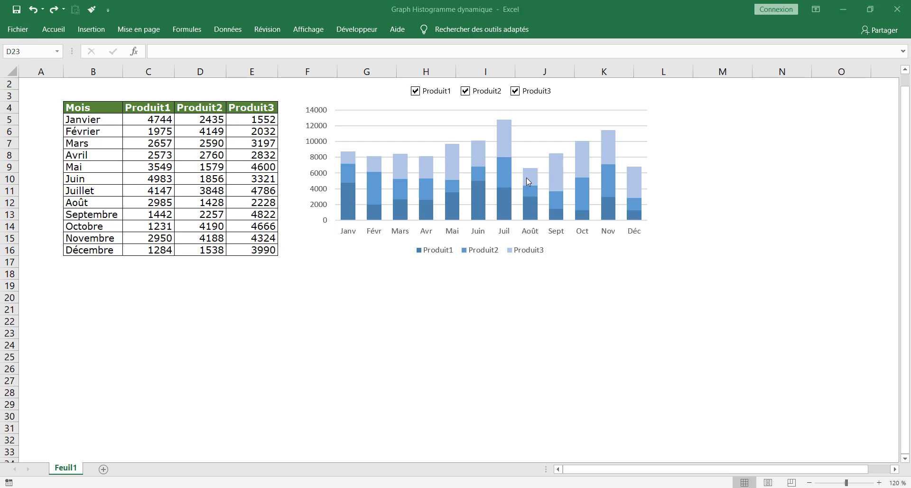
Select the monthly sales table B4:E16 and start a new pivot chart from it
left_click(168, 144)
left_click(168, 143)
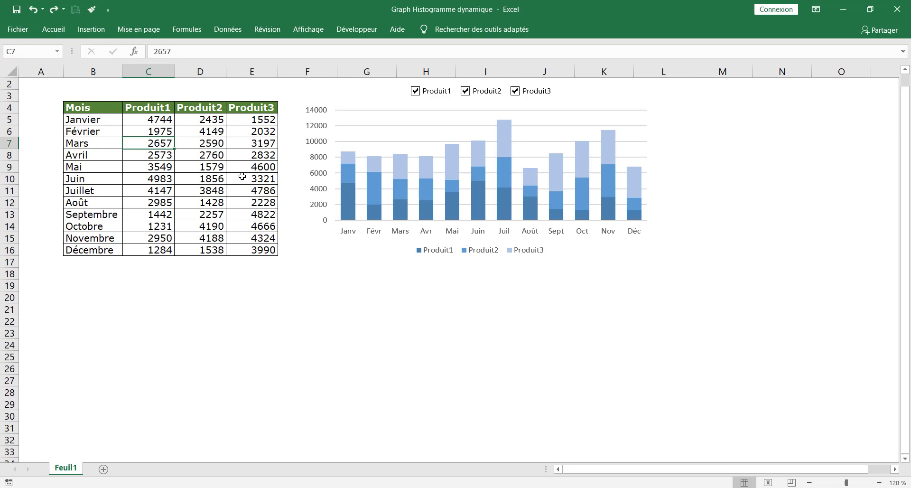
mouse_move(80, 110)
left_mouse_down()
mouse_move(159, 130)
mouse_move(235, 201)
mouse_move(264, 250)
left_mouse_up()
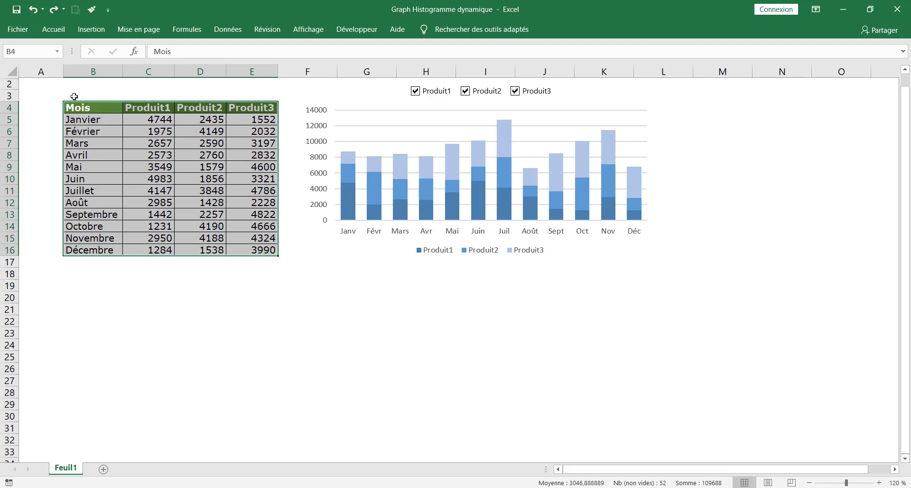
left_click(84, 32)
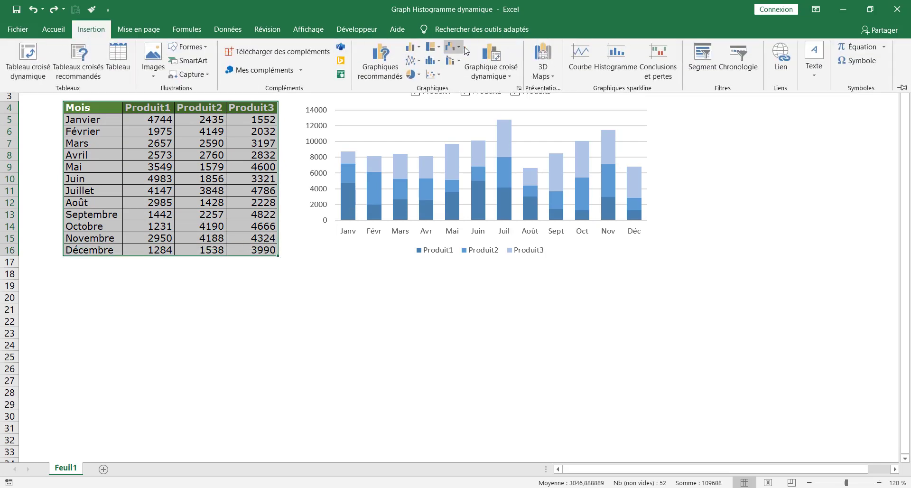
left_click(491, 67)
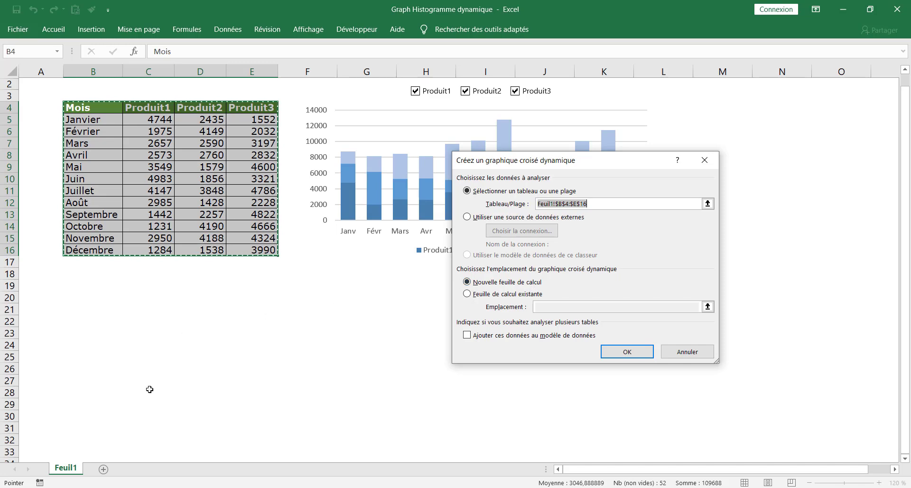
Place the new pivot chart on the existing sheet at cell G19 and create it
left_click(468, 294)
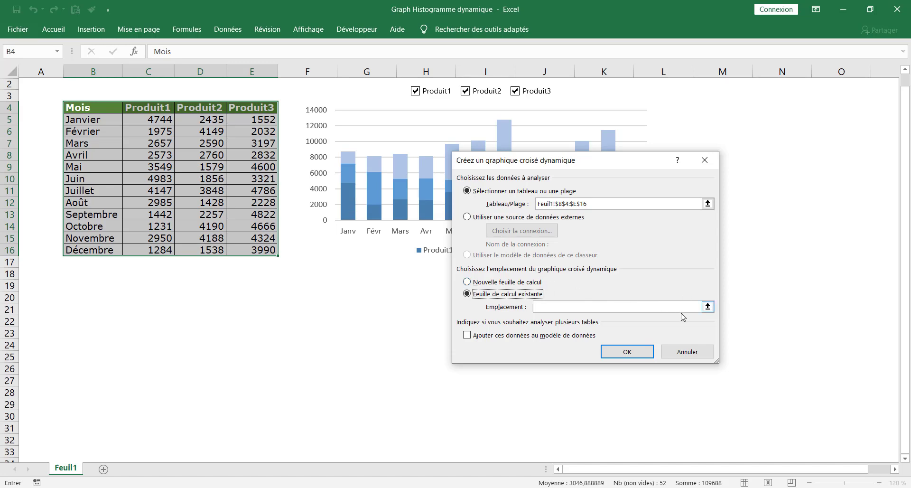
left_click(708, 308)
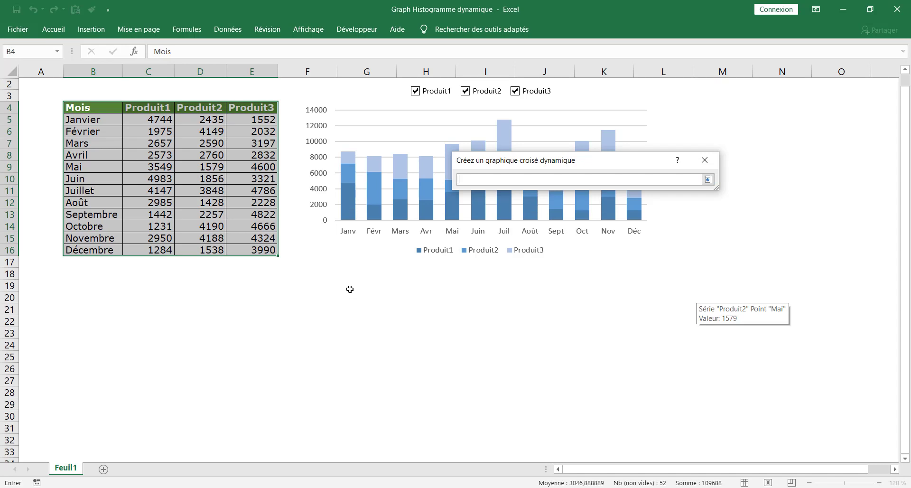
left_click(350, 289)
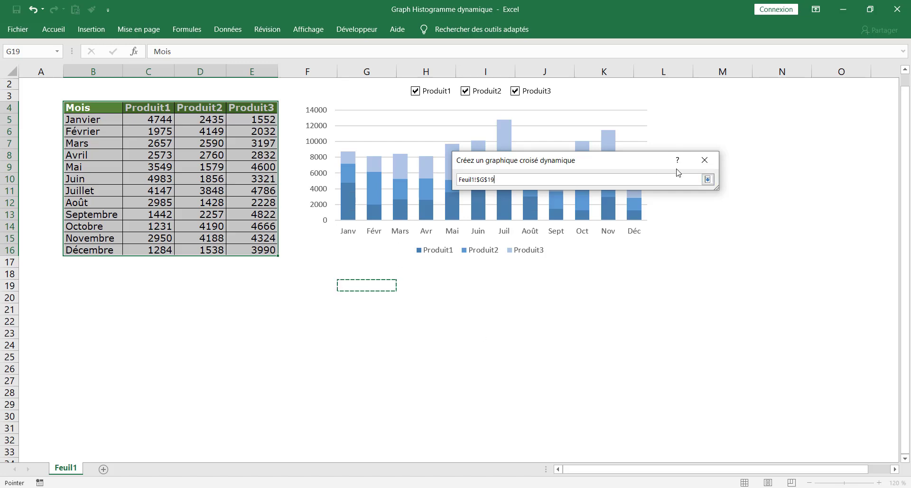
left_click(708, 179)
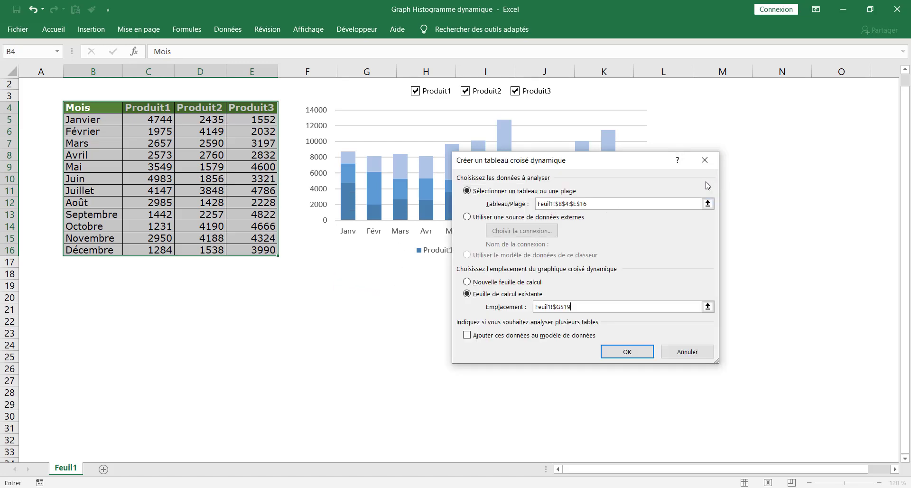
left_click(620, 352)
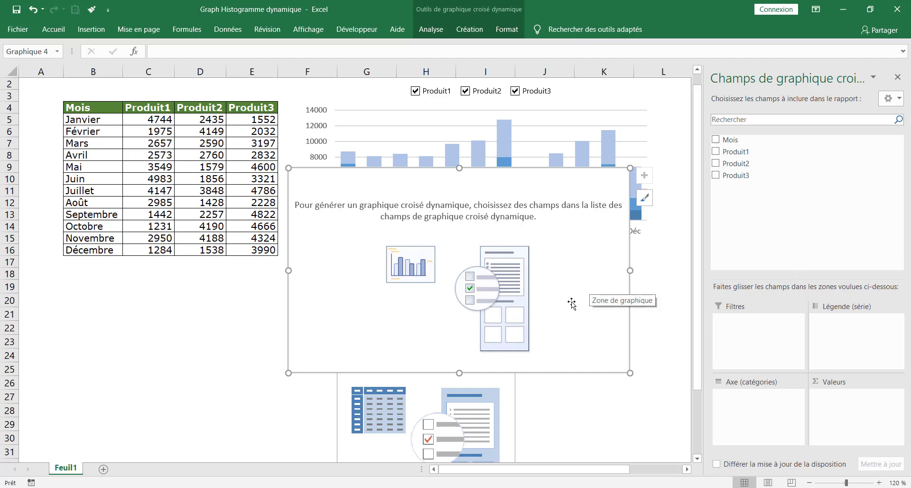
scroll(594, 309, "down", 2)
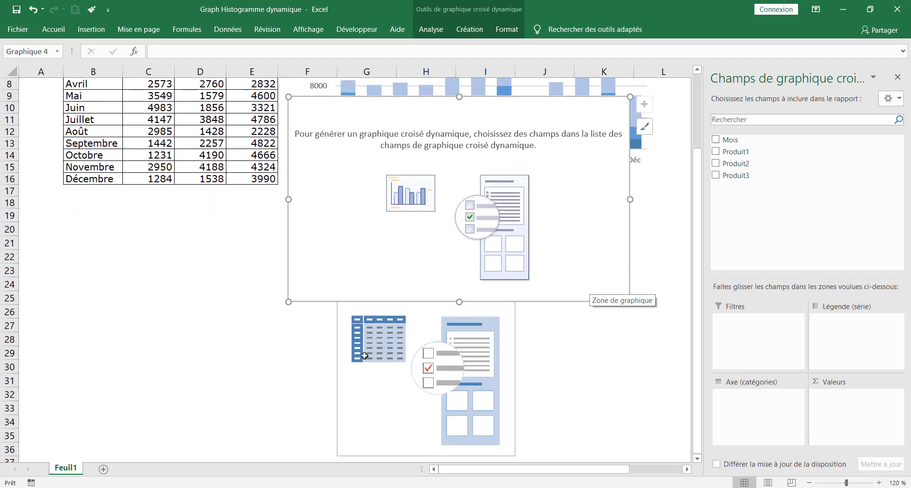
left_click(365, 354)
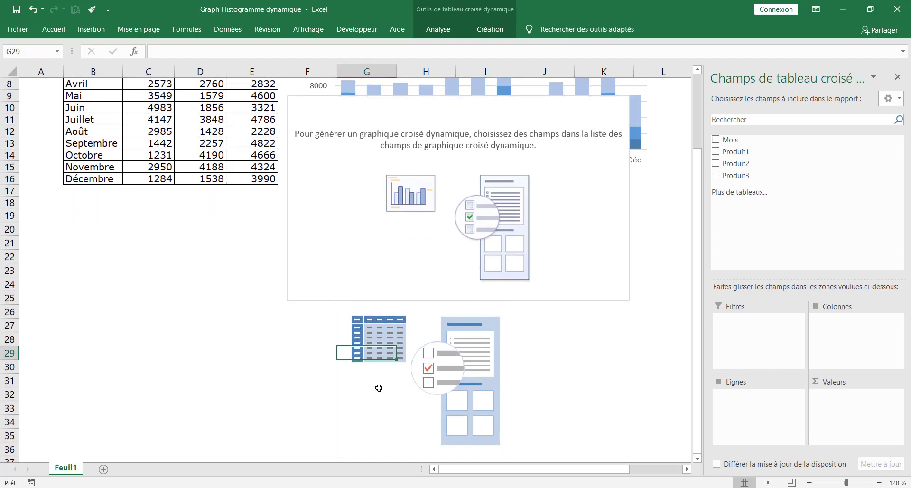
left_click(417, 208)
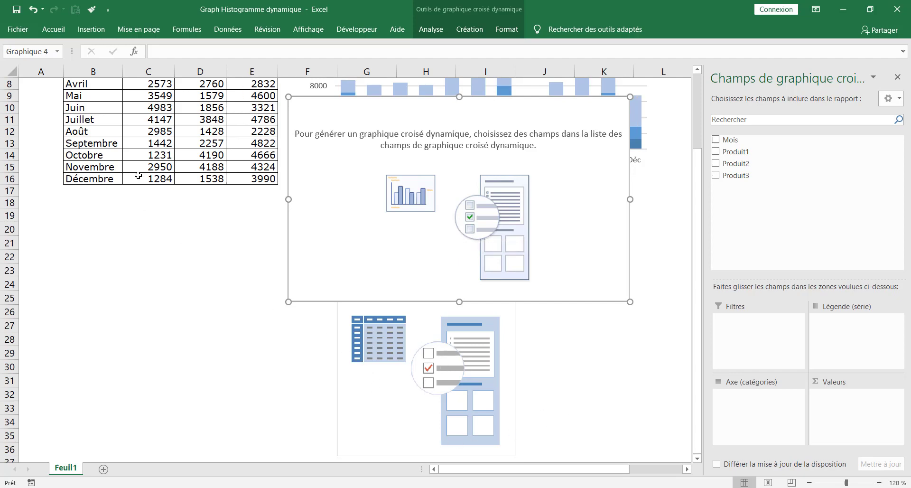
scroll(136, 177, "up", 2)
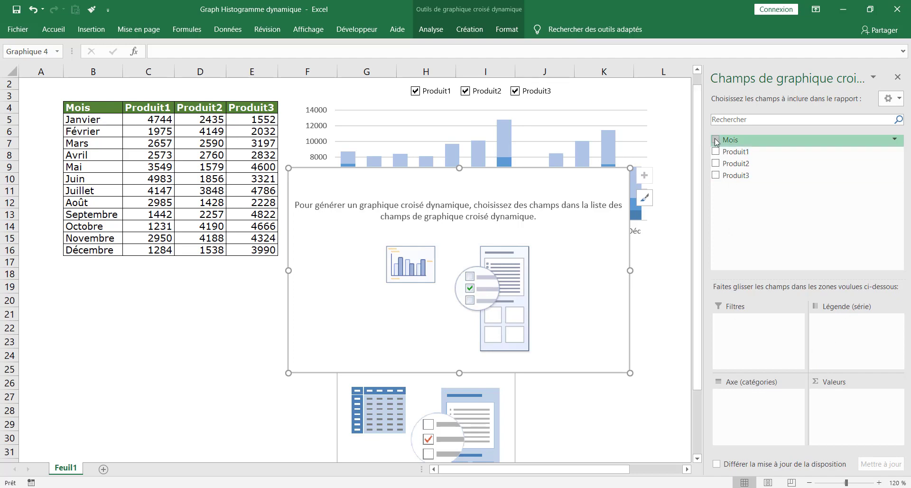
Add Mois as the axis field and fit the shrunken chart under the table in rows 17–29
left_click_drag(716, 137, 743, 408)
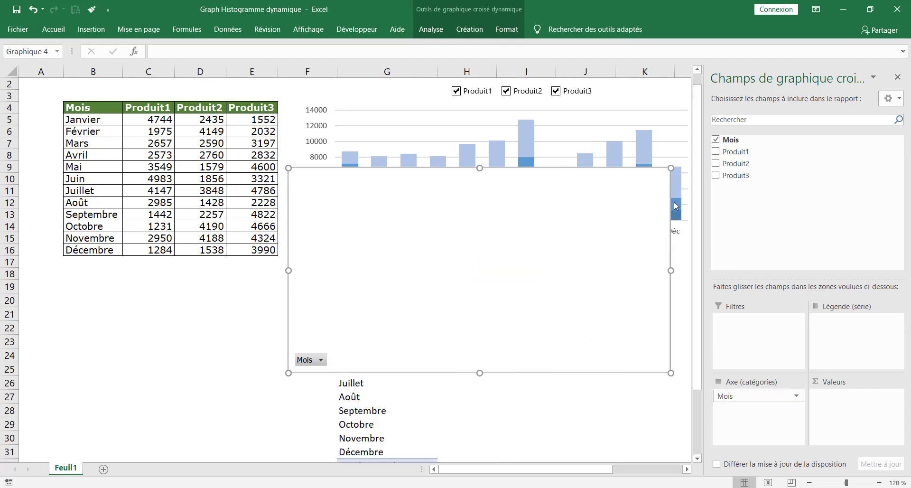
scroll(448, 383, "down", 2)
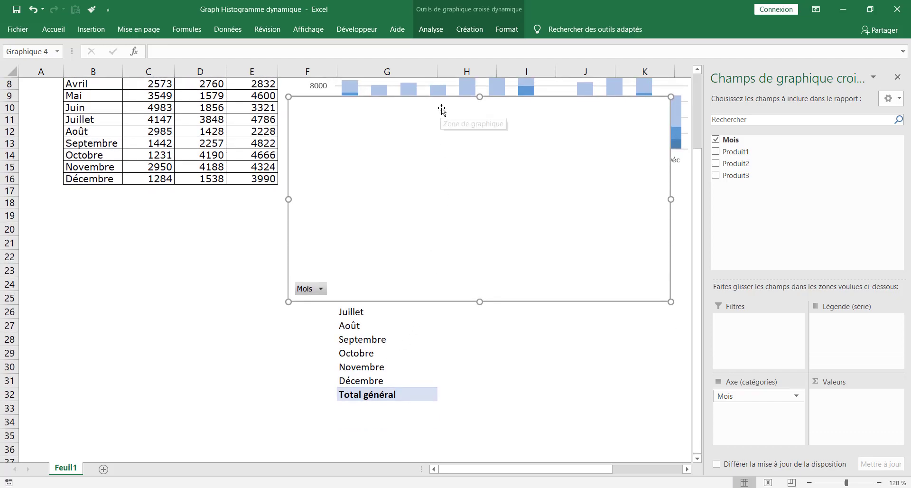
left_click_drag(400, 123, 211, 240)
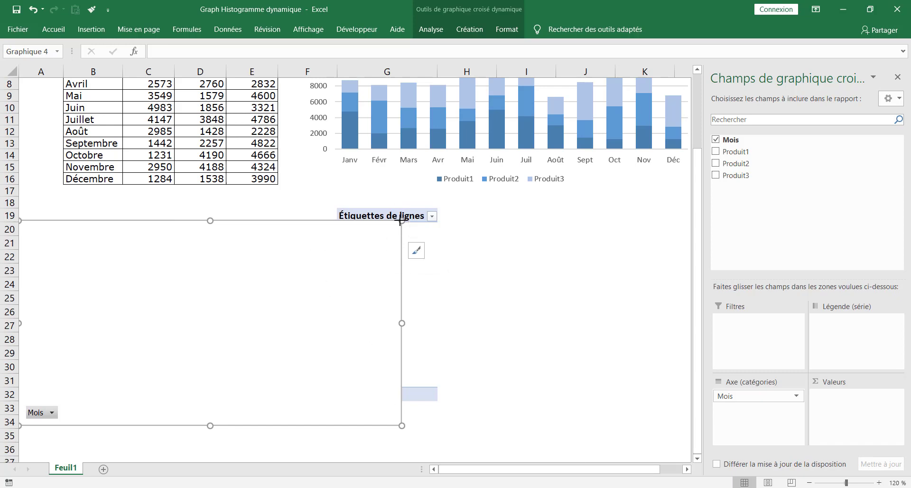
left_click_drag(401, 221, 314, 265)
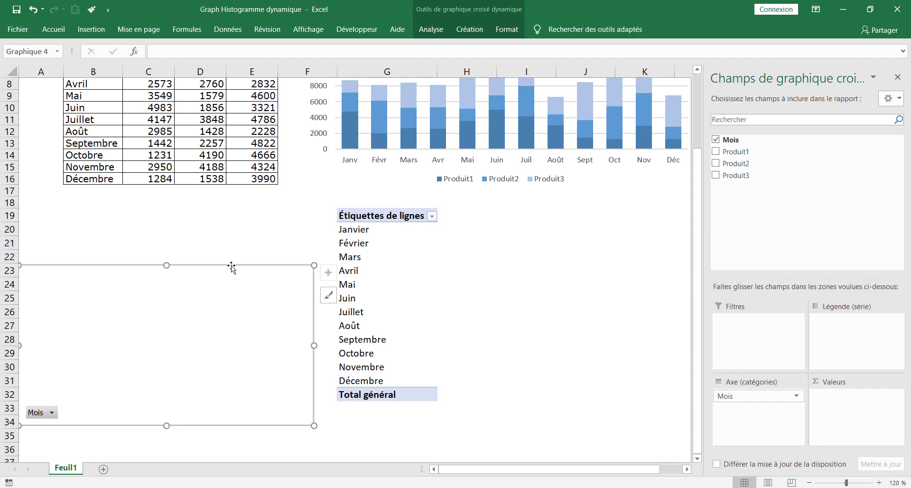
mouse_move(231, 267)
left_mouse_down()
mouse_move(257, 198)
mouse_move(213, 218)
left_mouse_up()
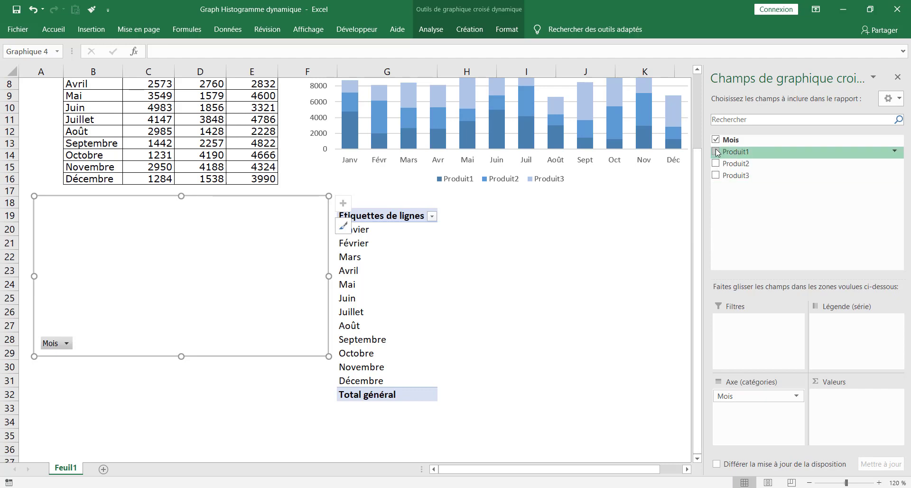
Add the Produit1, Produit2 and Produit3 sums to the pivot chart's values
mouse_move(717, 152)
left_mouse_down()
mouse_move(764, 199)
mouse_move(855, 398)
left_mouse_up()
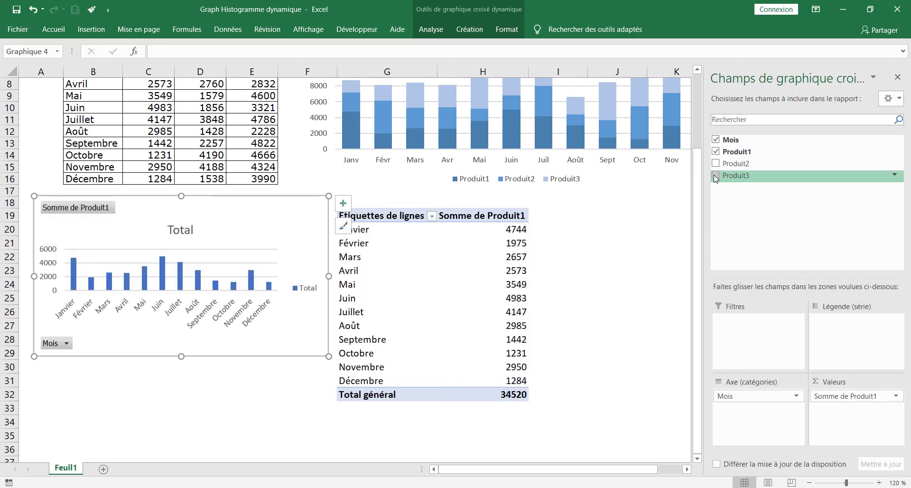
left_click_drag(719, 166, 859, 422)
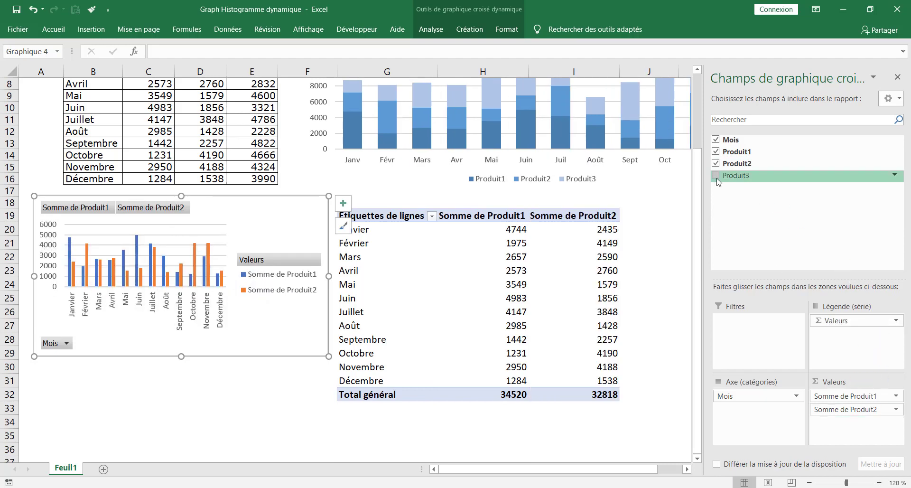
left_click_drag(733, 175, 829, 425)
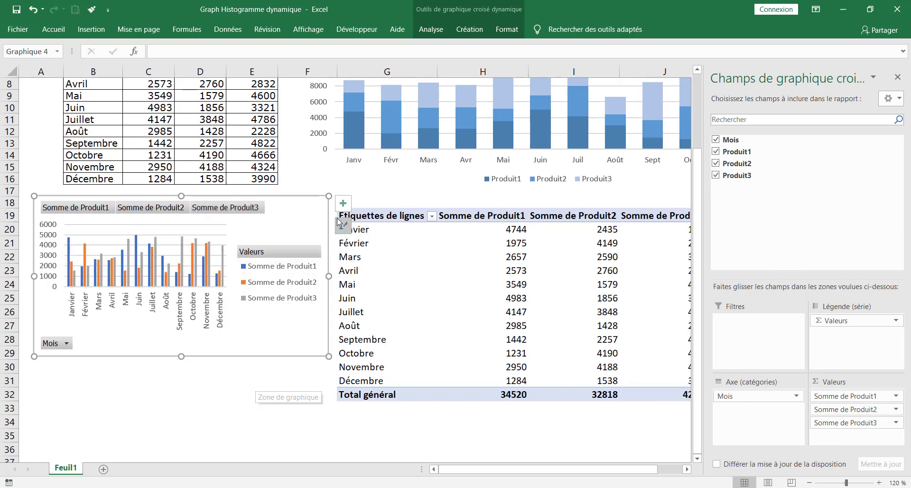
Move the pivot chart right and down, then enlarge it by its corner handles
left_click_drag(308, 199, 513, 221)
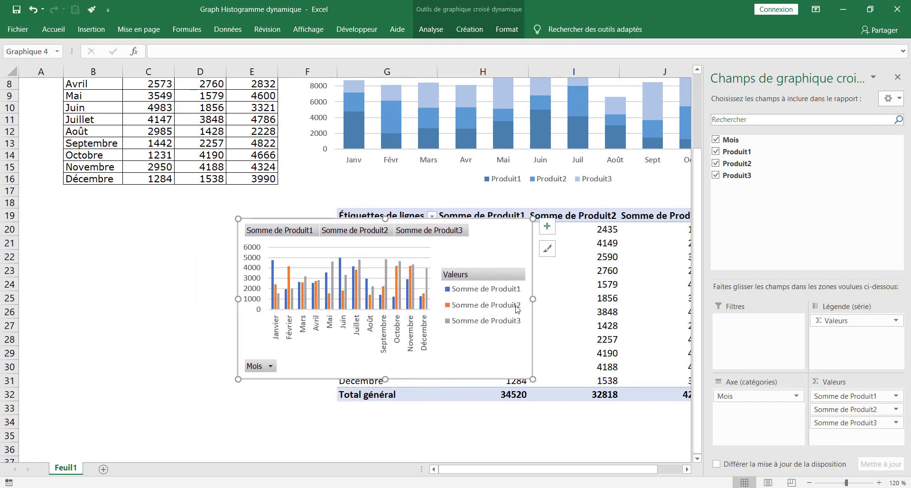
left_click_drag(532, 379, 622, 423)
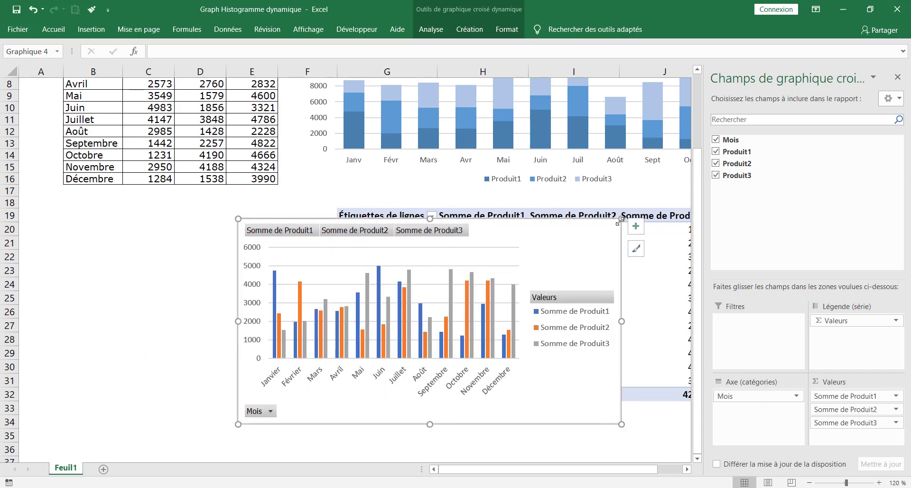
left_click_drag(620, 220, 663, 199)
left_click_drag(518, 470, 537, 475)
left_click_drag(571, 201, 631, 197)
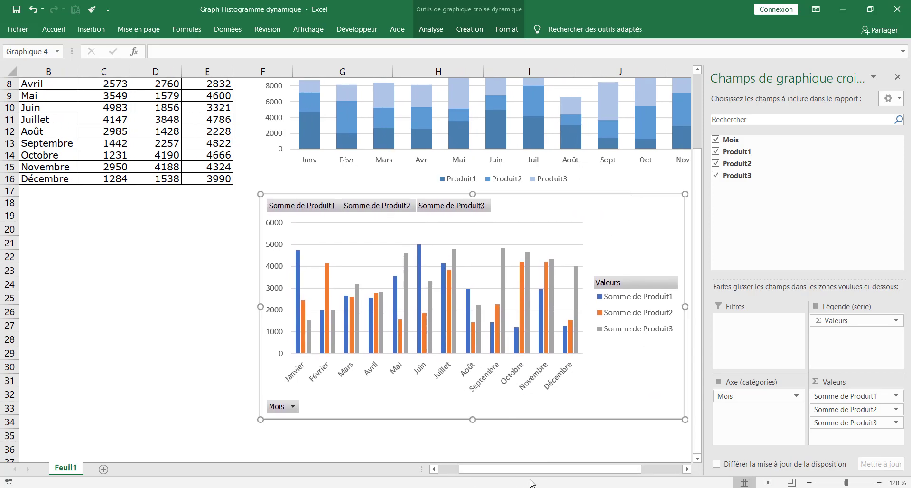
Stretch the pivot chart's right edge to match the stacked chart above
left_click(686, 469)
left_click(686, 469)
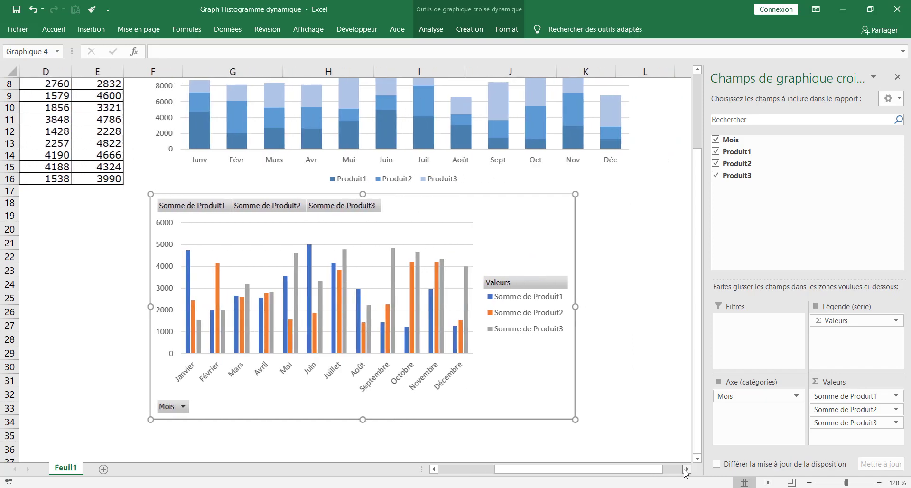
left_click(686, 469)
left_click_drag(522, 306, 583, 306)
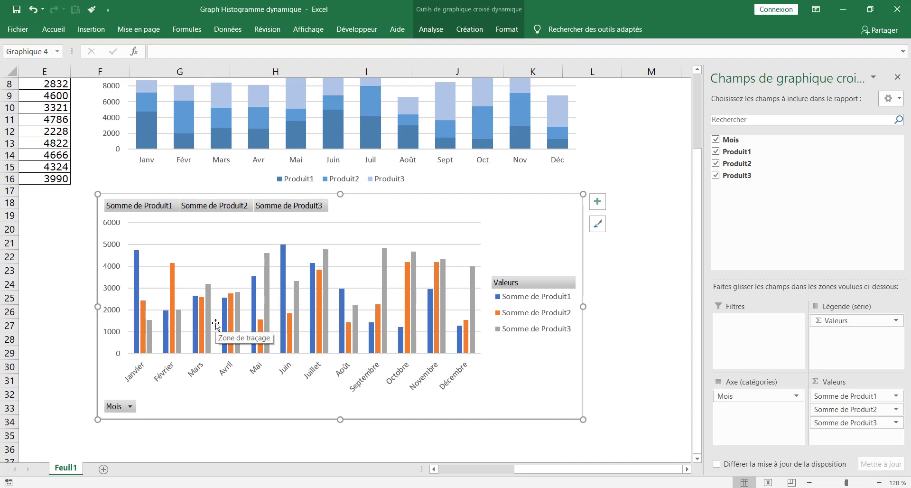
scroll(306, 142, "up", 2)
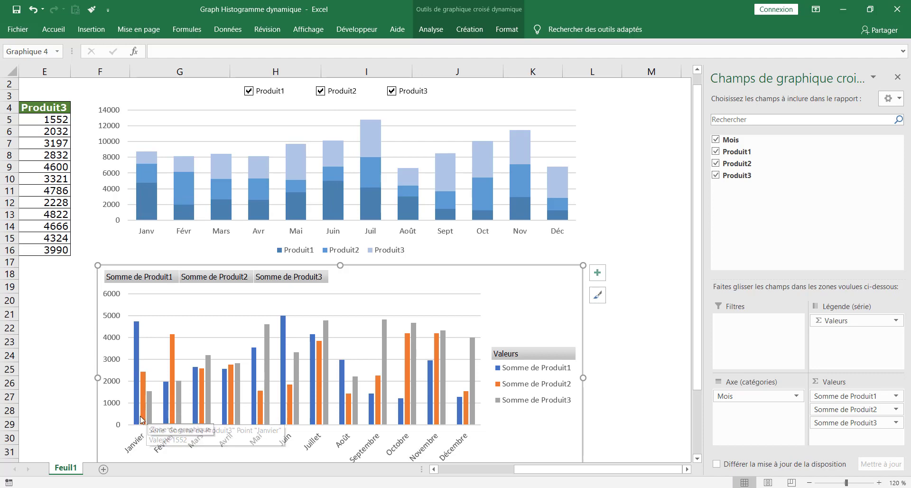
mouse_move(145, 411)
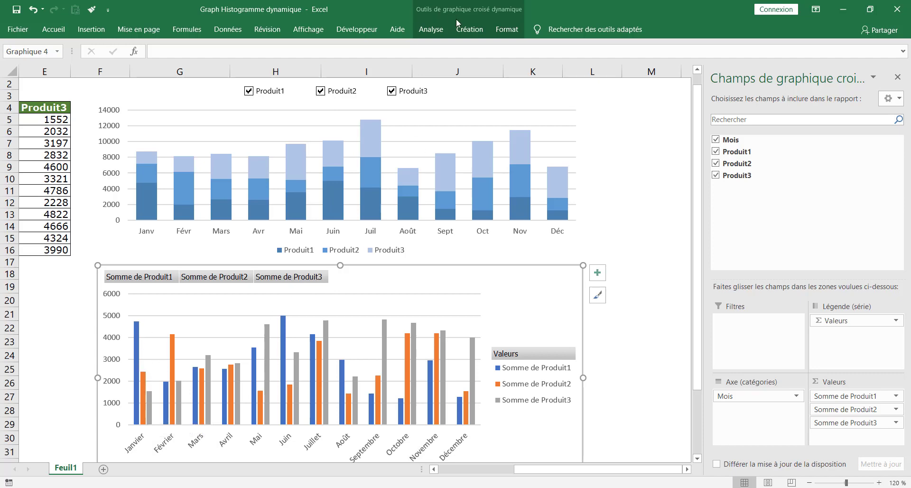
Switch the pivot chart to Stacked Column, then undo and redo to compare
left_click(469, 30)
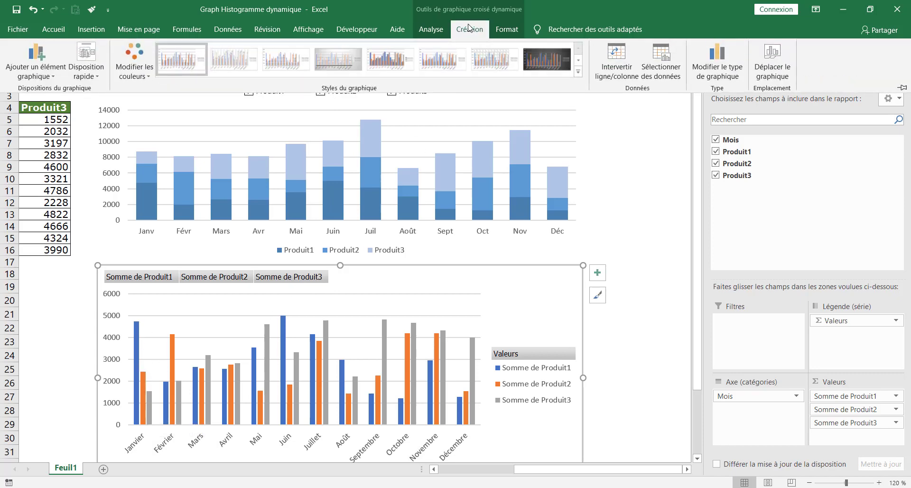
left_click(725, 73)
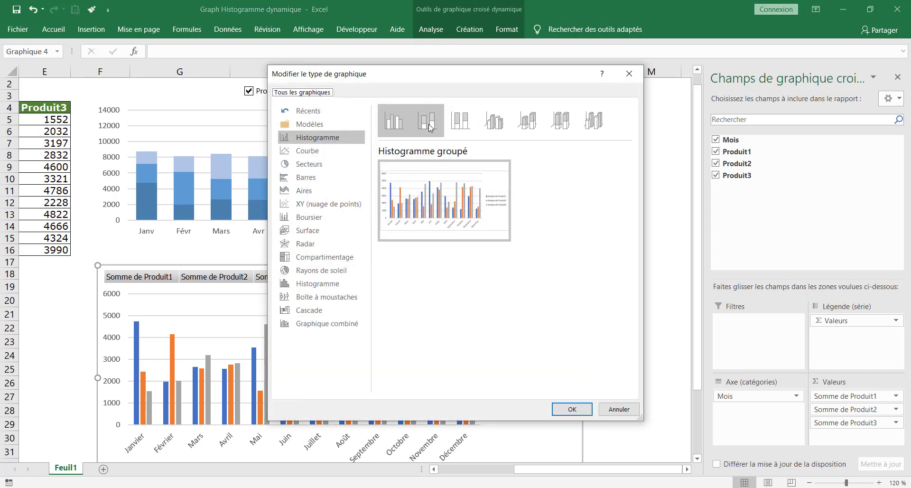
left_click(429, 125)
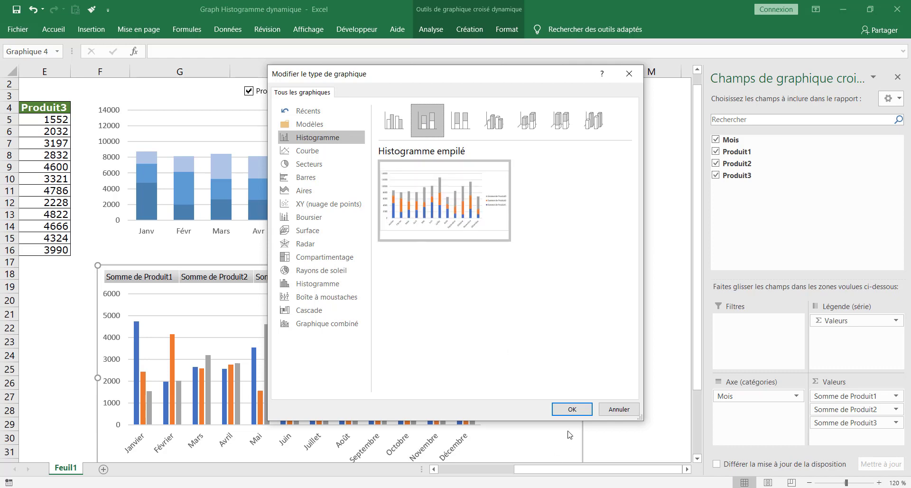
left_click(573, 411)
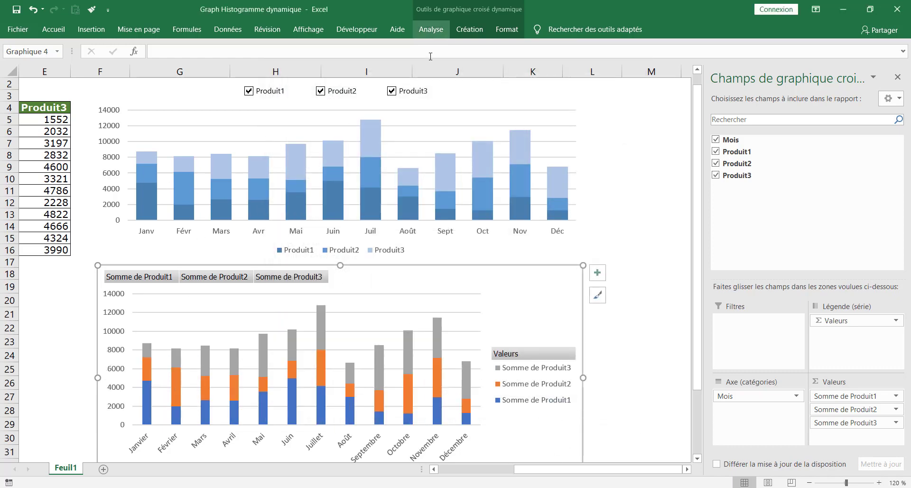
left_click(34, 10)
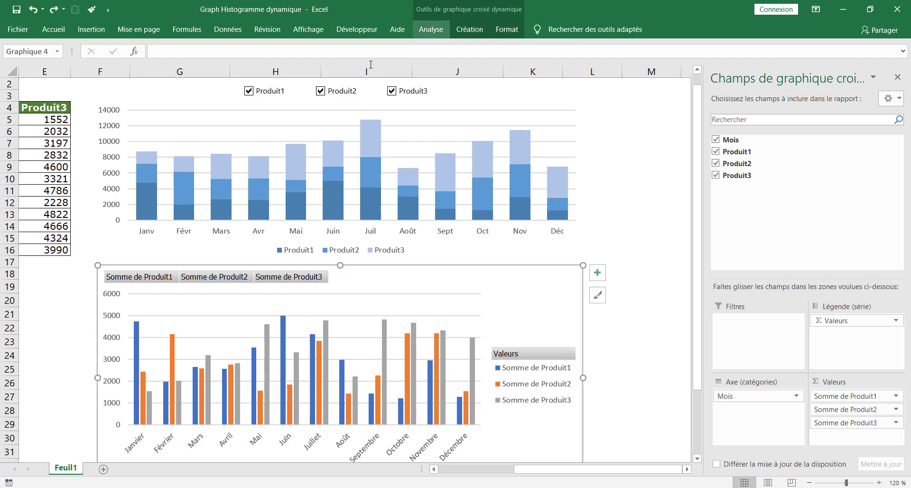
left_click(54, 10)
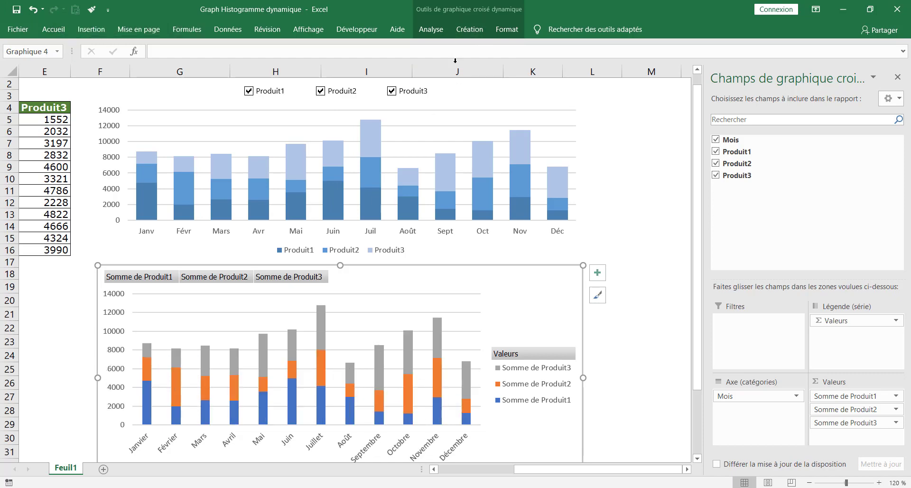
Apply the blue monochrome colour palette and widen the pivot chart slightly
left_click(465, 30)
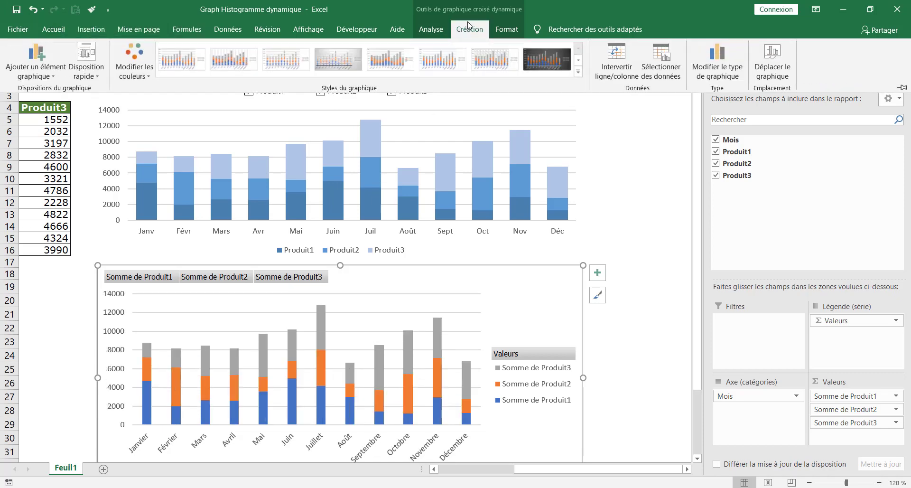
left_click(145, 78)
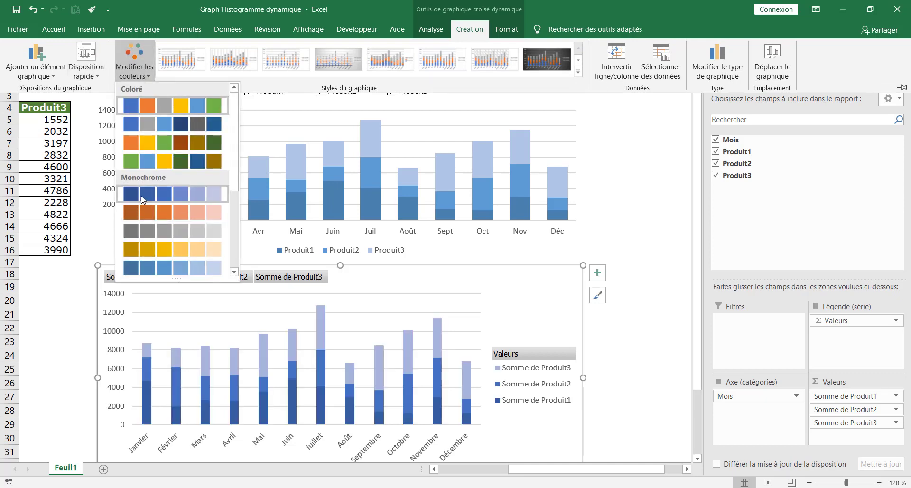
left_click(141, 192)
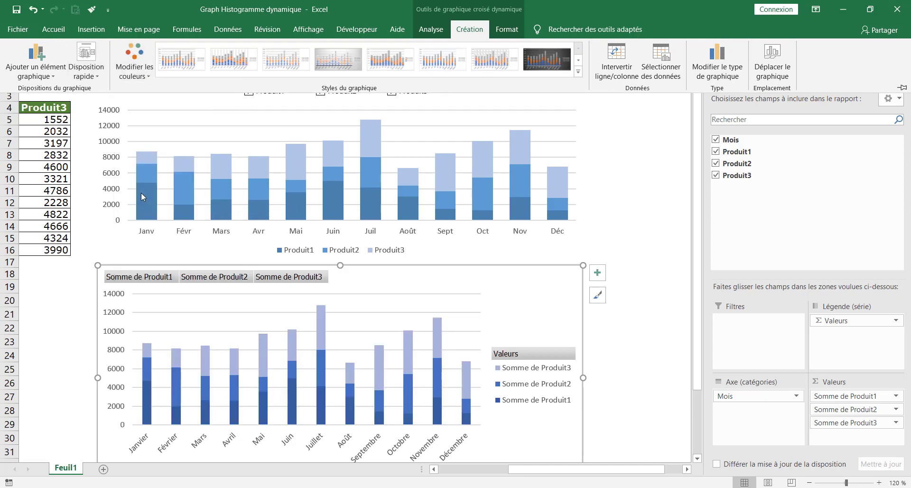
left_click(509, 271)
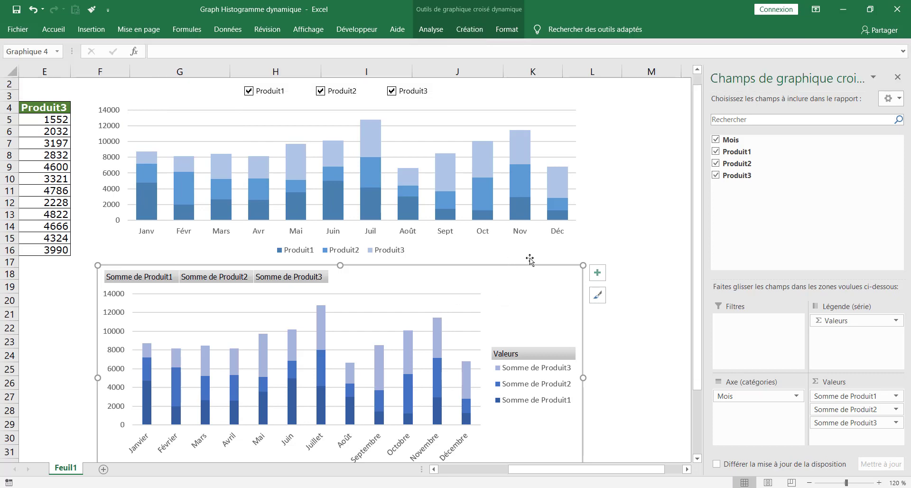
scroll(503, 277, "down", 1)
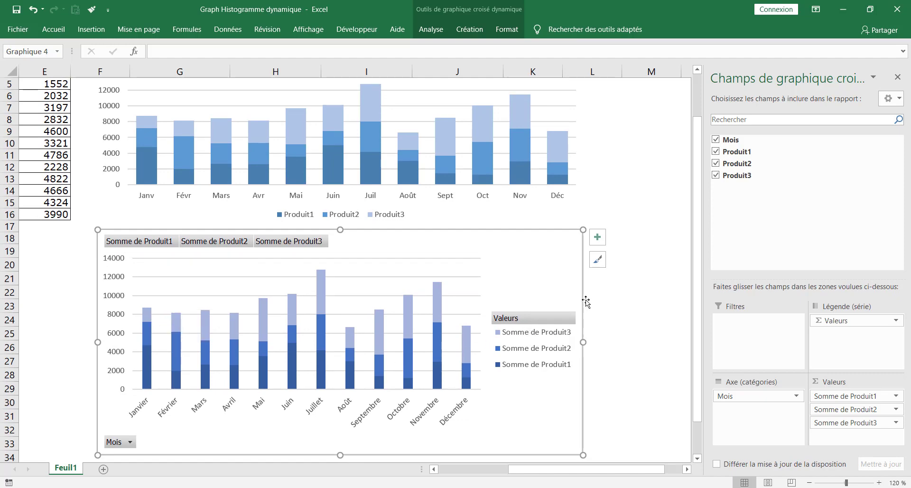
left_click_drag(585, 340, 616, 342)
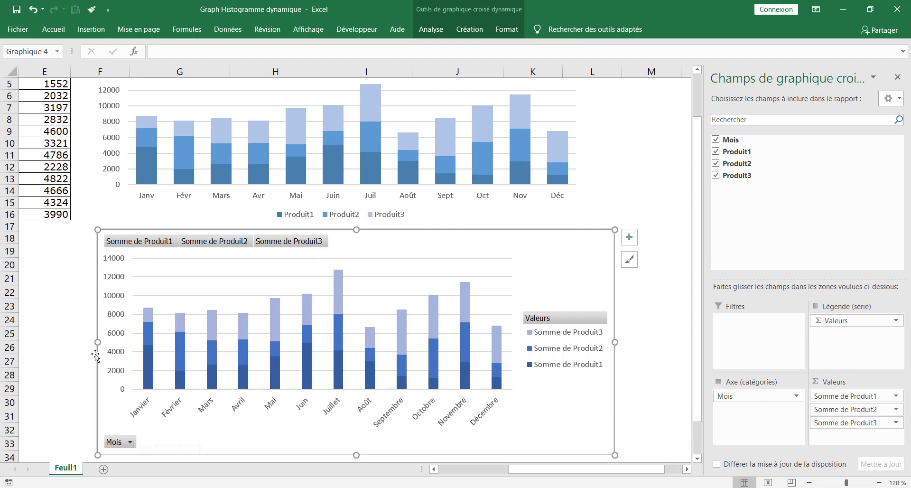
left_click(129, 443)
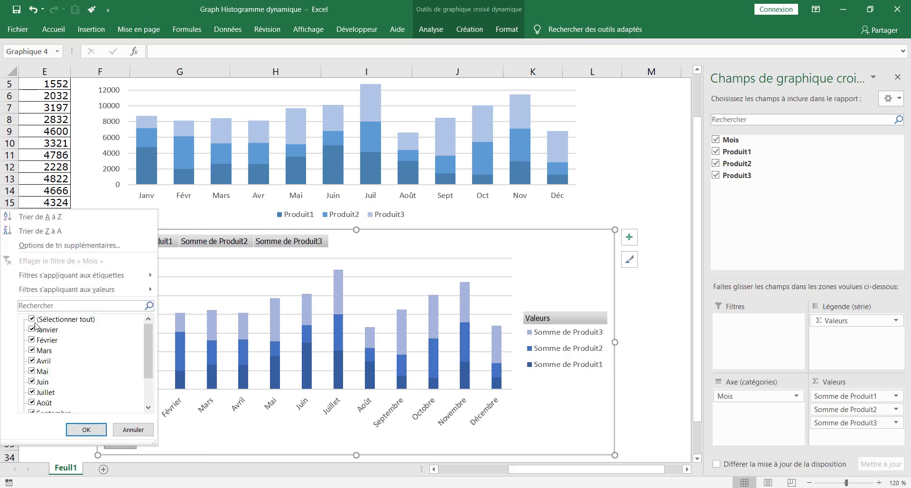
left_click(32, 319)
left_click(33, 329)
left_click(32, 339)
left_click(33, 350)
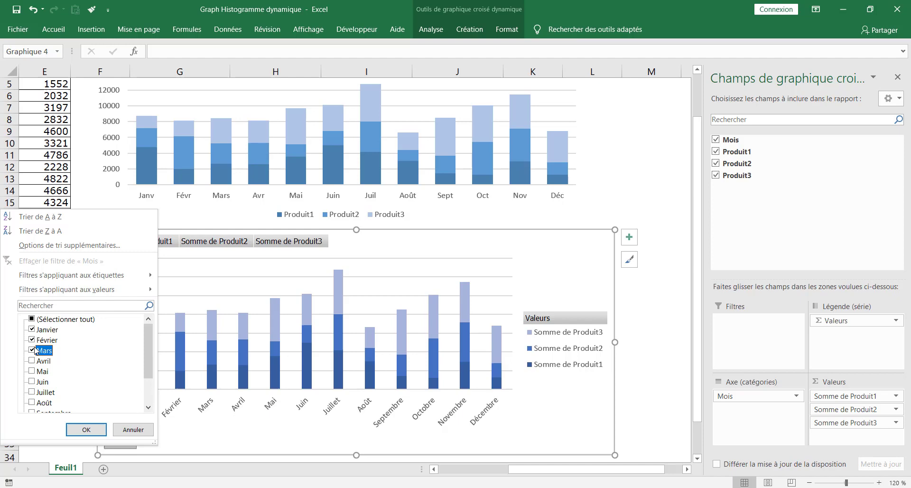
left_click(89, 429)
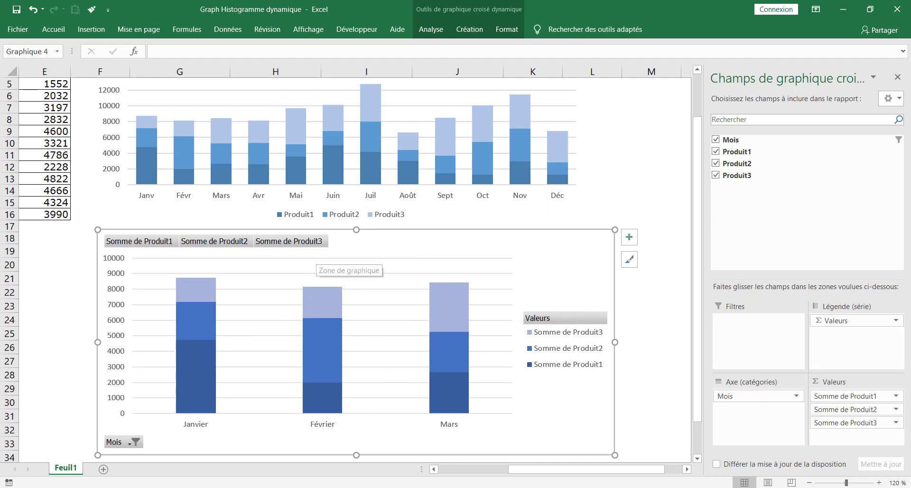
left_click(134, 441)
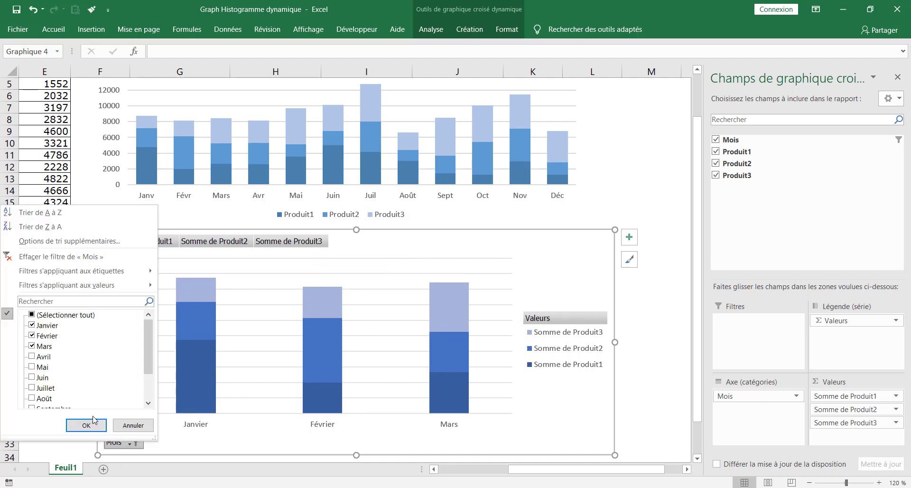
left_click(33, 357)
left_click(33, 367)
left_click(40, 378)
left_click(32, 378)
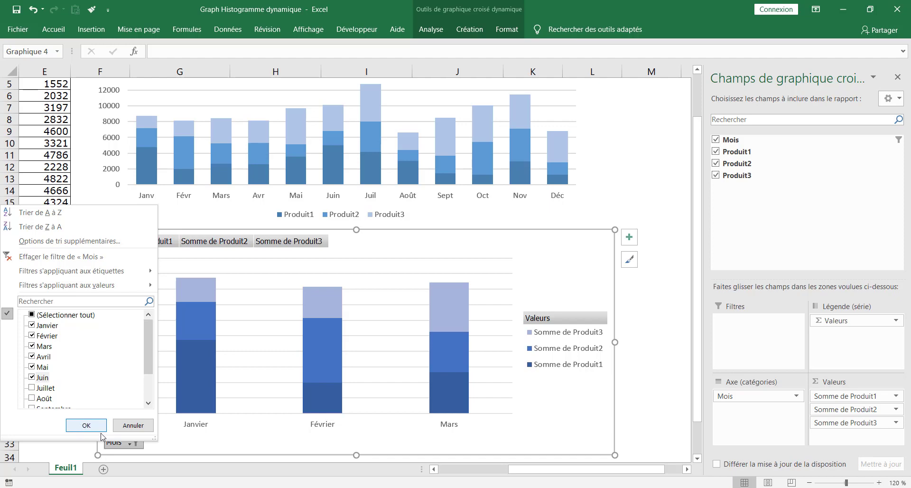
left_click(86, 425)
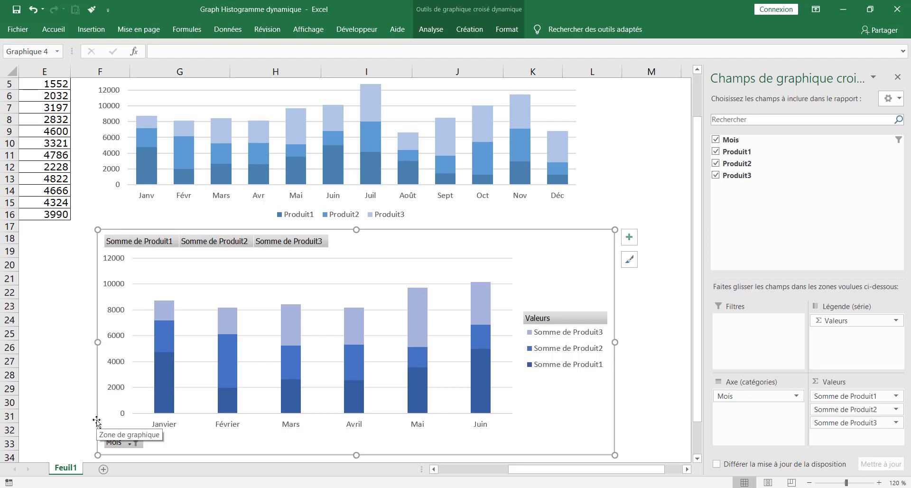
left_click(125, 445)
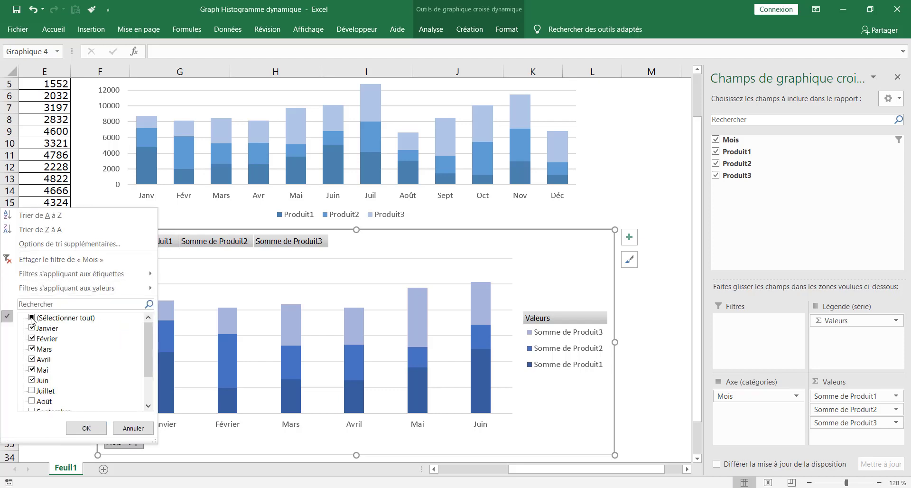
left_click(31, 318)
left_click(76, 425)
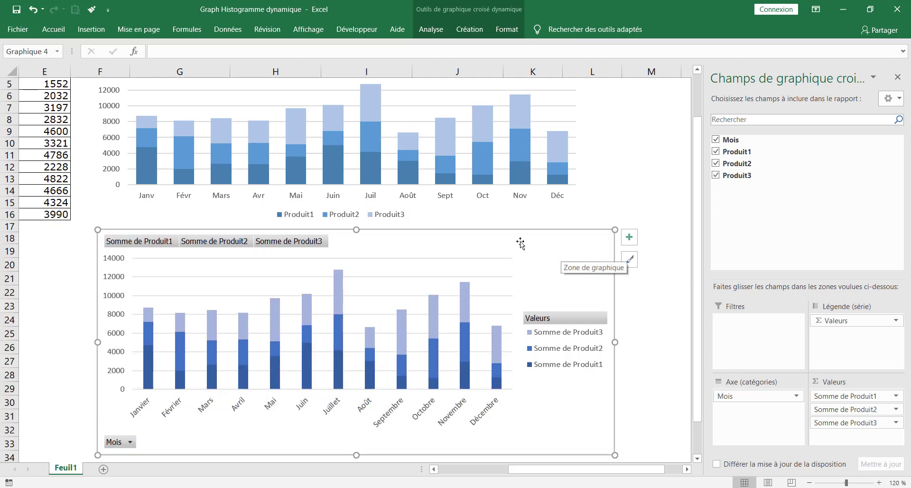
scroll(520, 241, "down", 2)
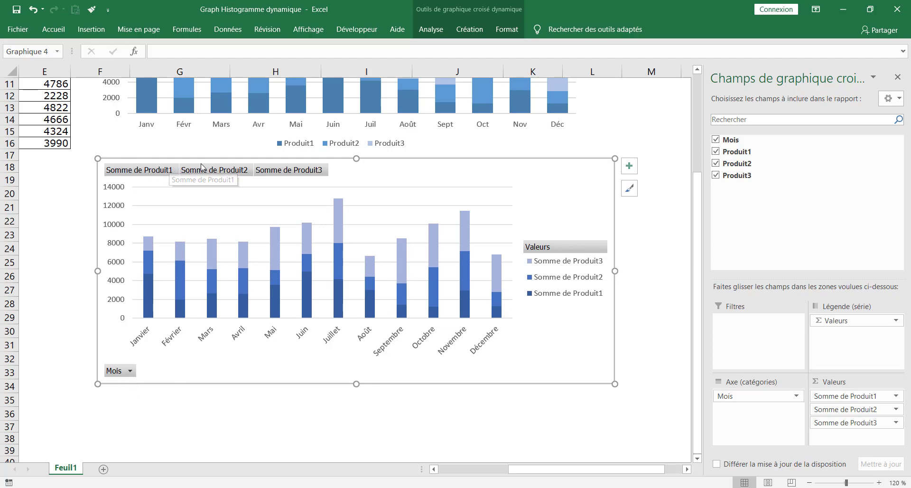
left_click(213, 173)
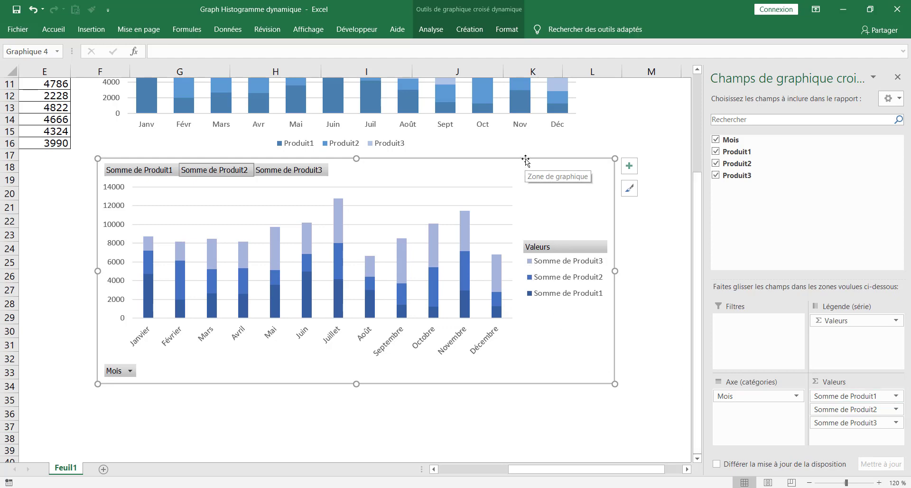
Rename the H19 and I19 value headers to Produit 1 and Produit 2
left_click_drag(526, 161, 503, 282)
left_click(300, 177)
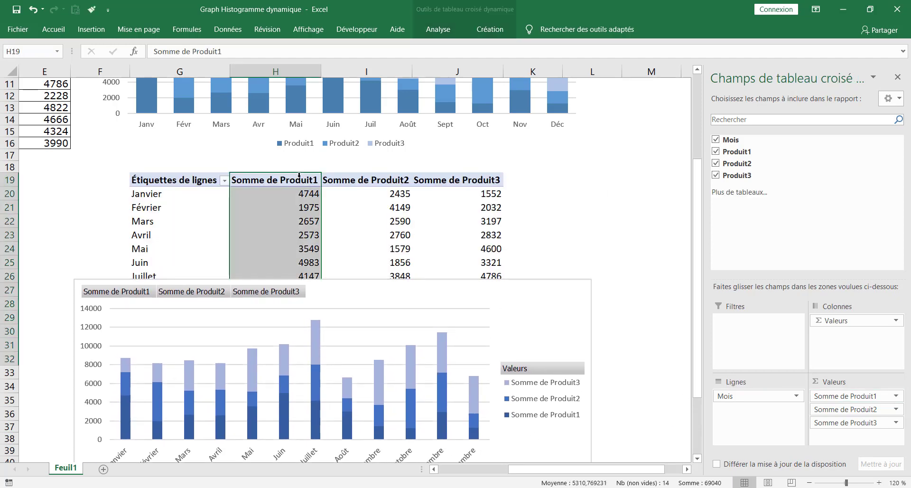
left_click(290, 175)
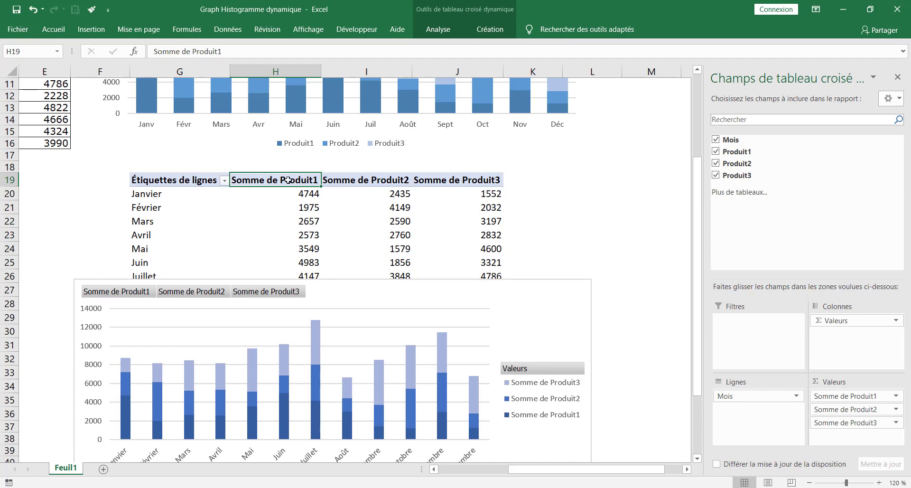
type("P")
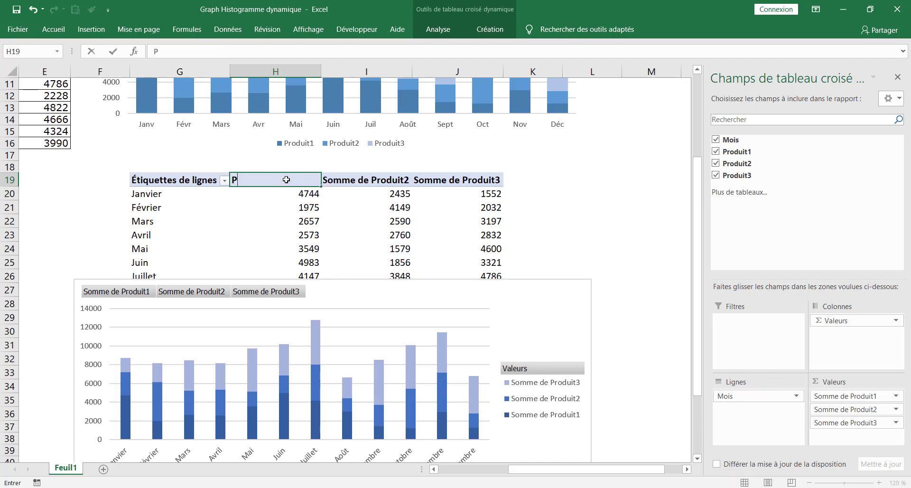
type("roduit 1")
key("Return")
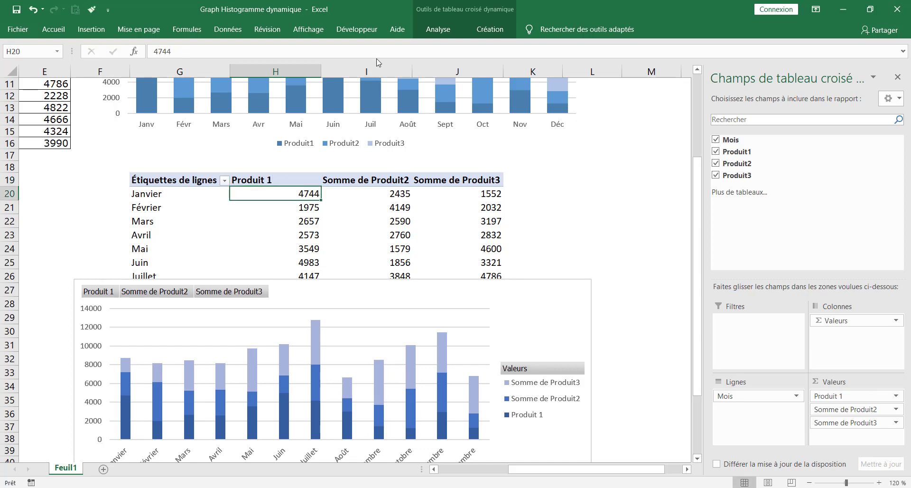
left_click(377, 179)
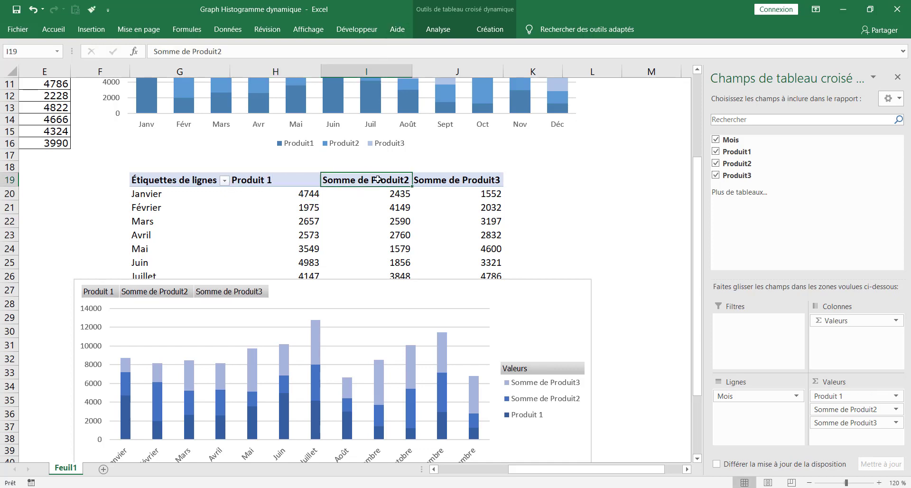
type("Pr")
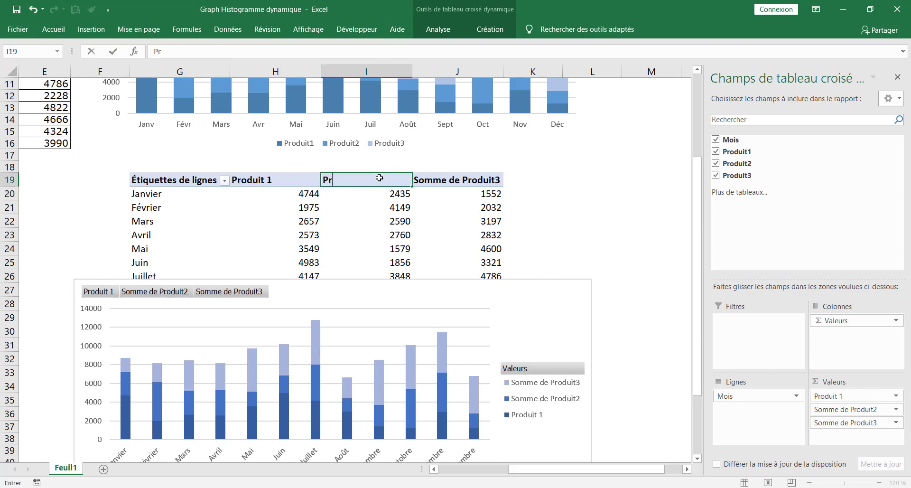
type("oduit 2")
key("Return")
Rename Somme de Produit3 to Produit 3 in the value field settings and move the chart back
scroll(586, 150, "down", 2)
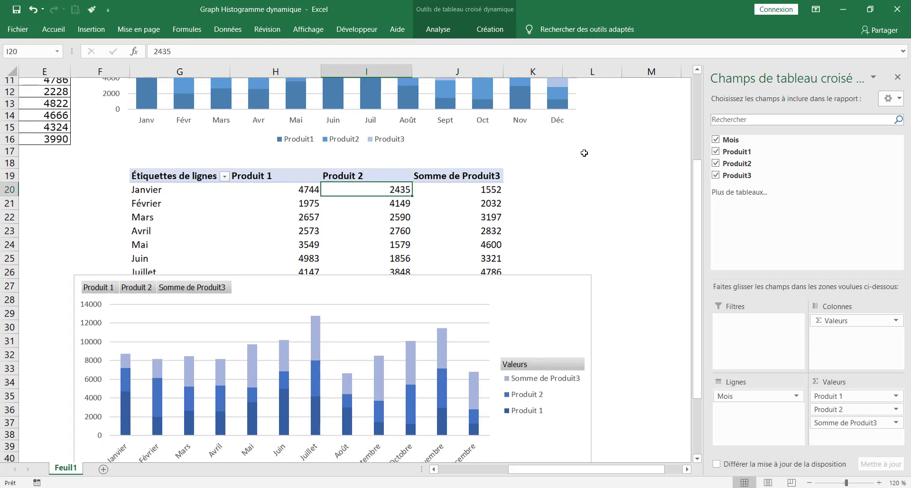
left_click(896, 423)
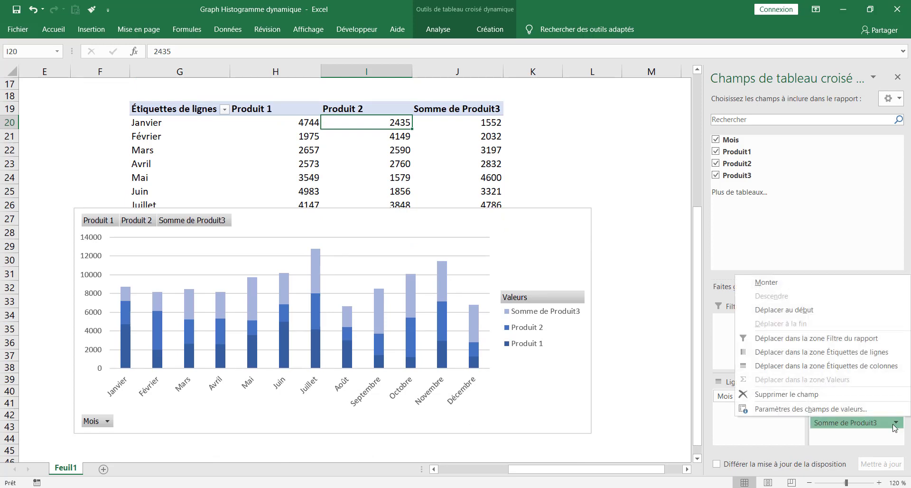
left_click(821, 409)
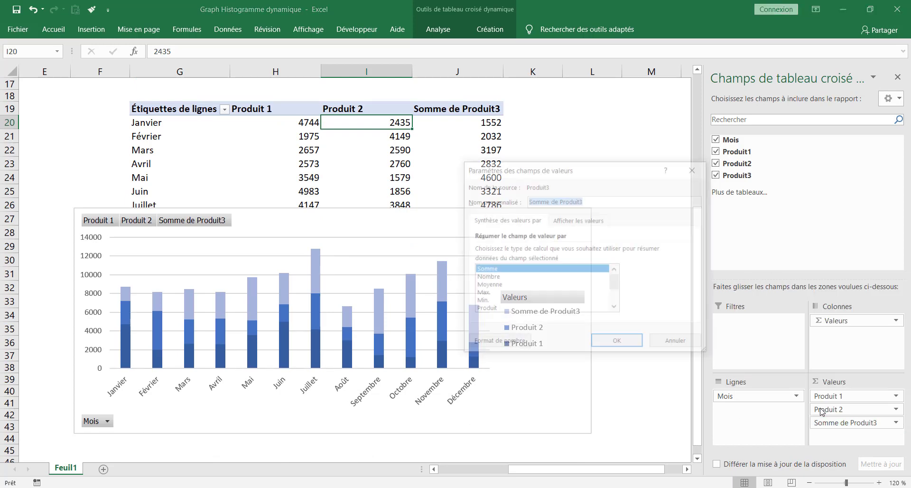
left_click(561, 201)
key("BackSpace")
key("BackSpace")
key("BackSpace")
key("BackSpace")
key("BackSpace")
key("BackSpace")
key("BackSpace")
key("BackSpace")
key("BackSpace")
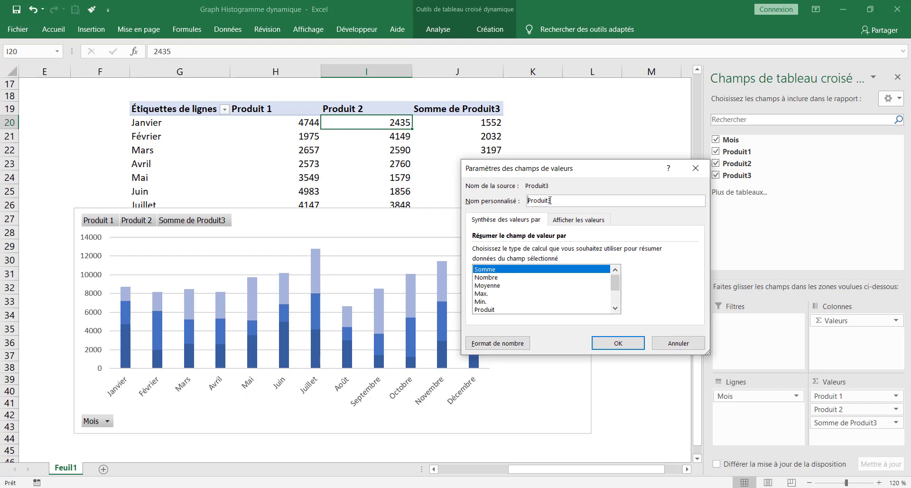
left_click(619, 343)
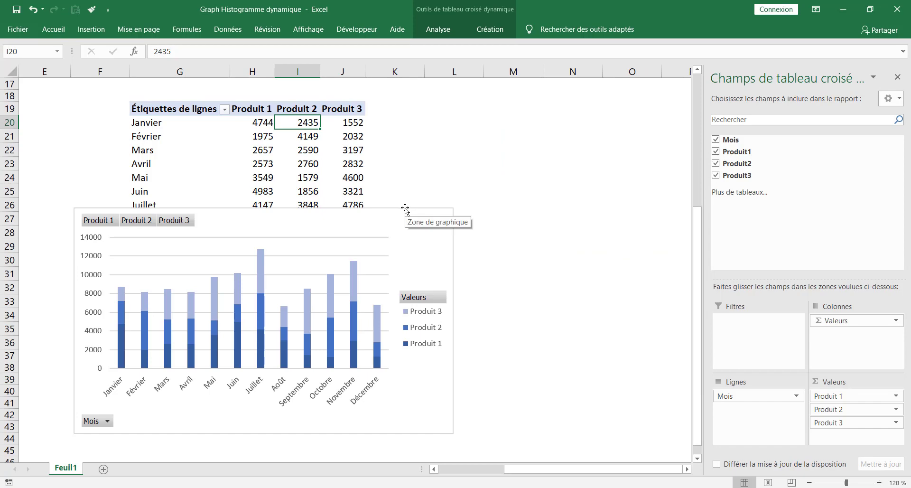
left_click_drag(405, 207, 432, 91)
scroll(546, 299, "up", 1)
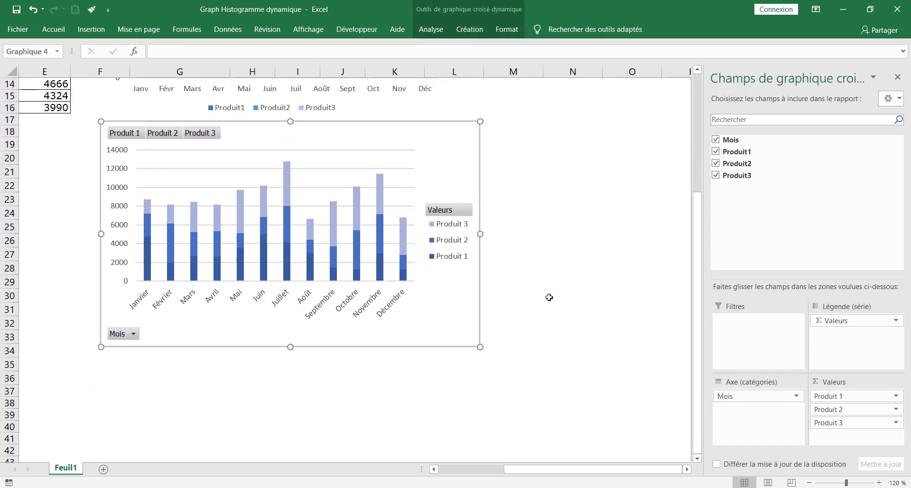
Move the legend below the month labels and reshape it into a single row
scroll(549, 297, "up", 2)
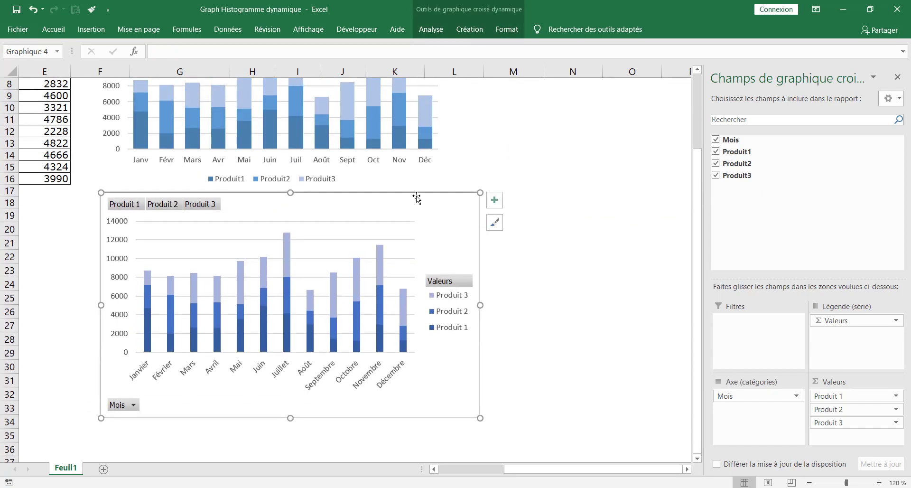
left_click_drag(416, 197, 415, 194)
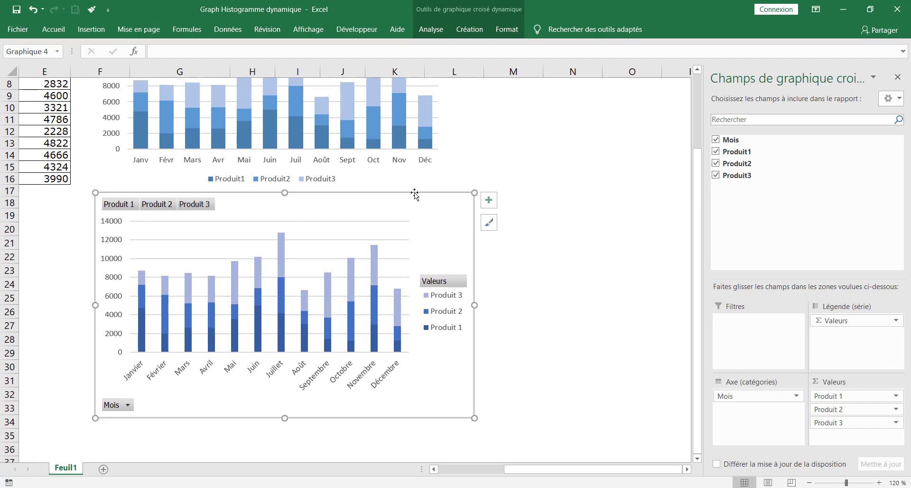
scroll(414, 192, "up", 1)
scroll(309, 311, "down", 1)
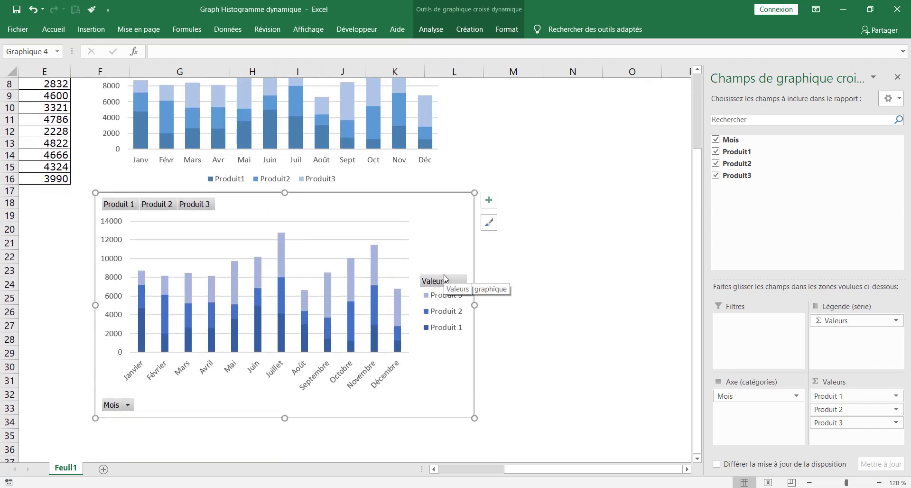
left_click(460, 299)
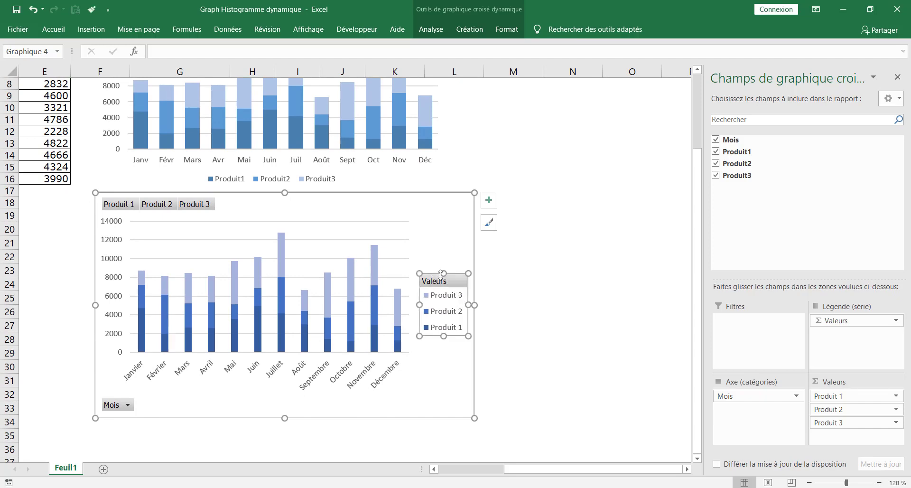
left_click_drag(433, 273, 186, 387)
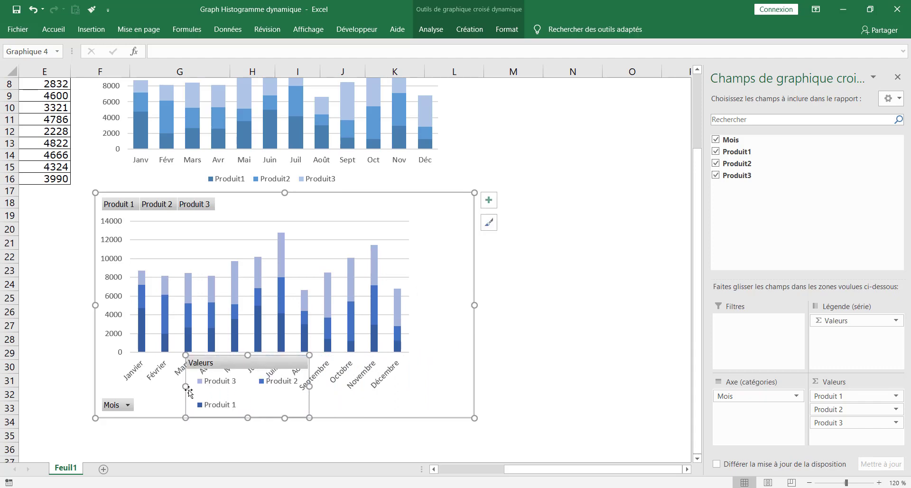
left_click_drag(309, 386, 406, 386)
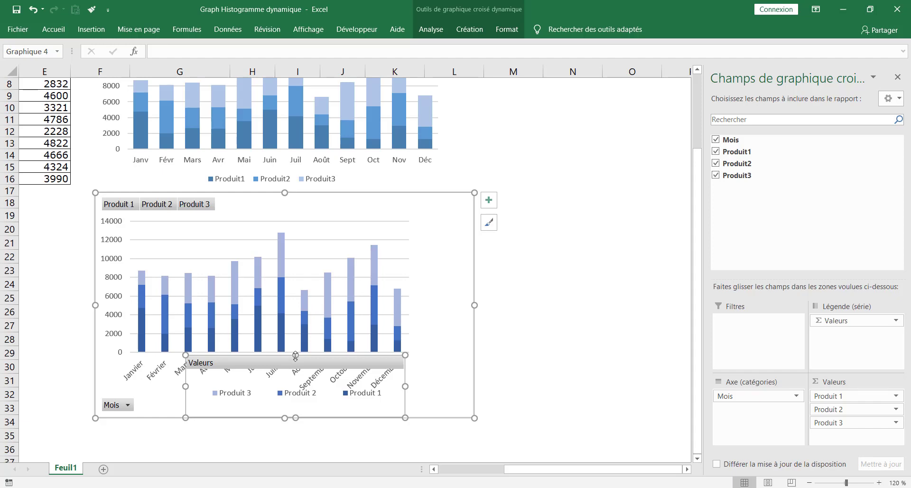
left_click_drag(296, 355, 294, 387)
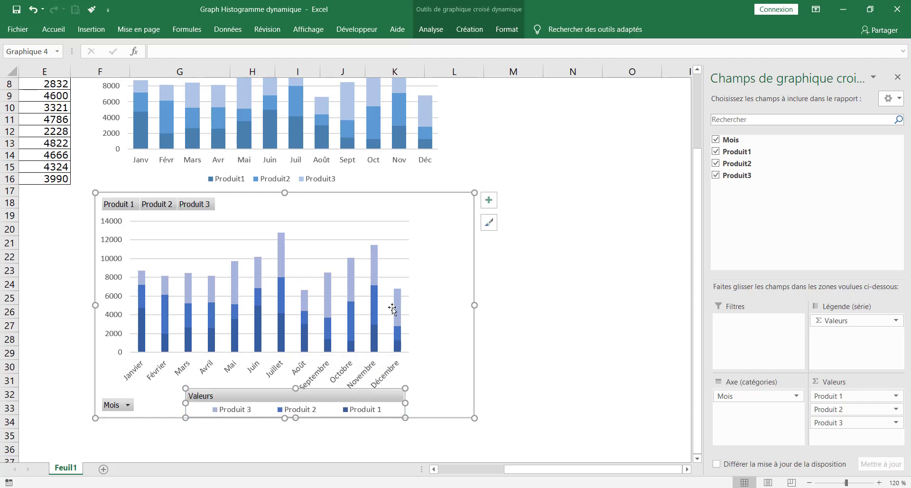
Widen and heighten the plot area to fill the chart
left_click(401, 266)
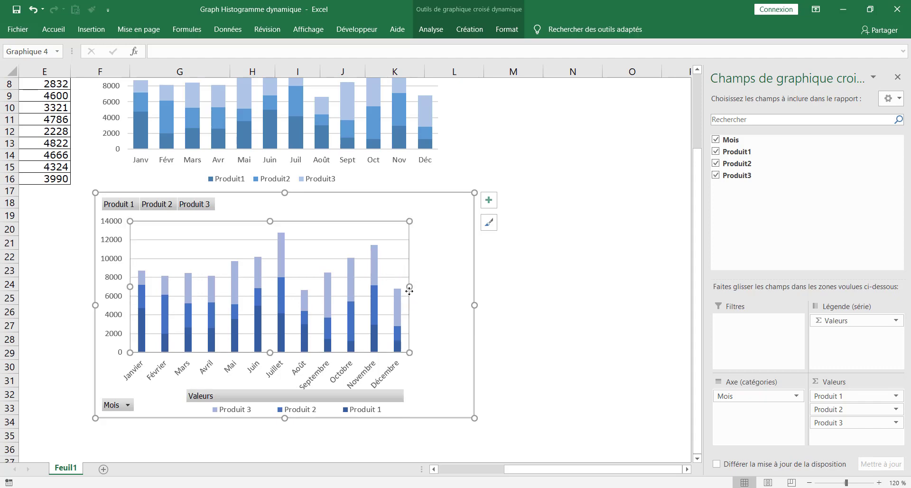
left_click_drag(410, 288, 468, 301)
left_click_drag(300, 220, 295, 214)
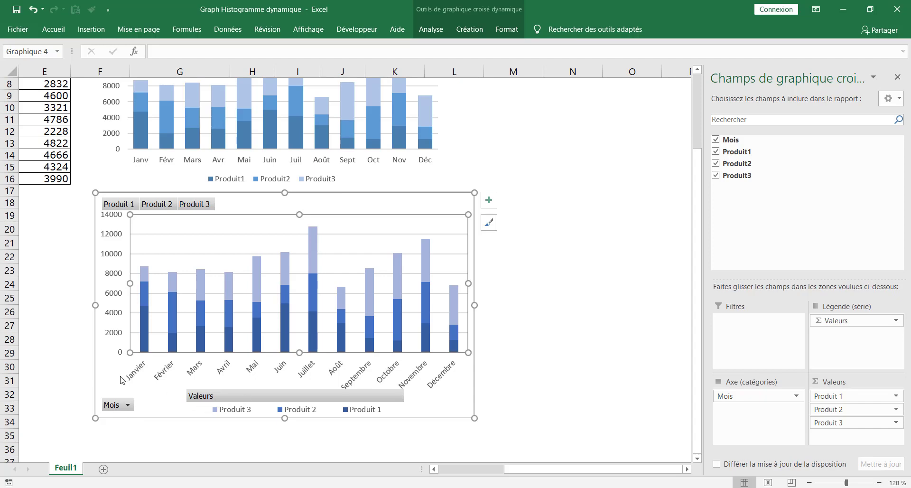
left_click(422, 196)
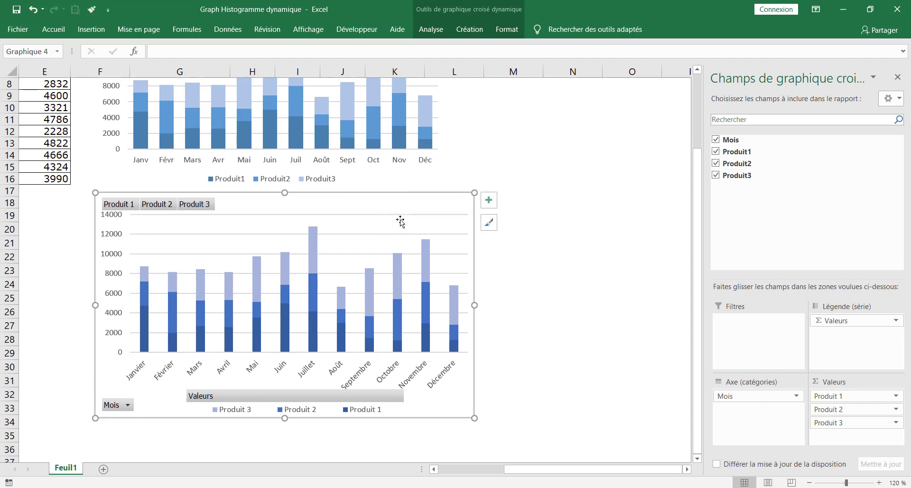
Hide the field buttons on the pivot chart
left_click(431, 29)
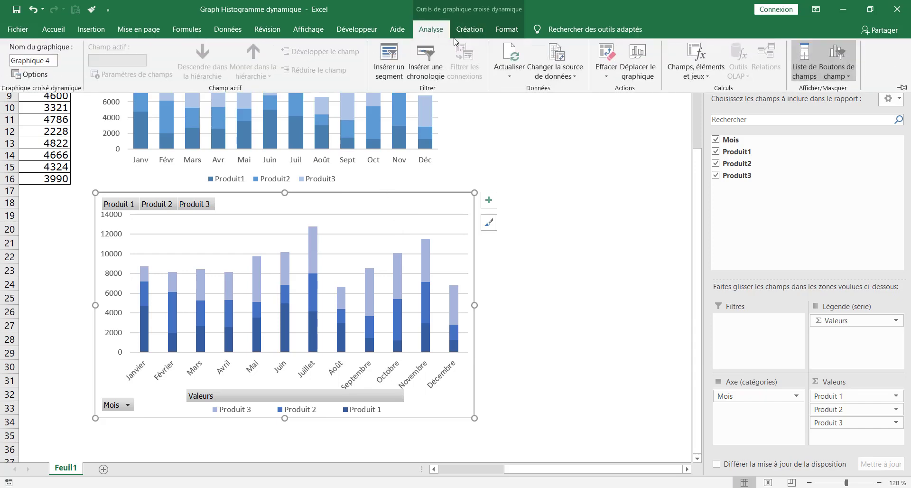
left_click(843, 53)
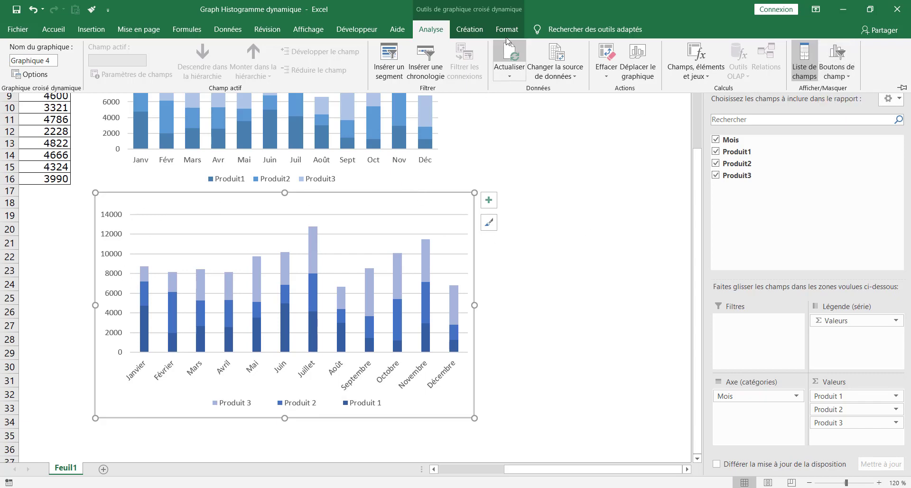
left_click(564, 257)
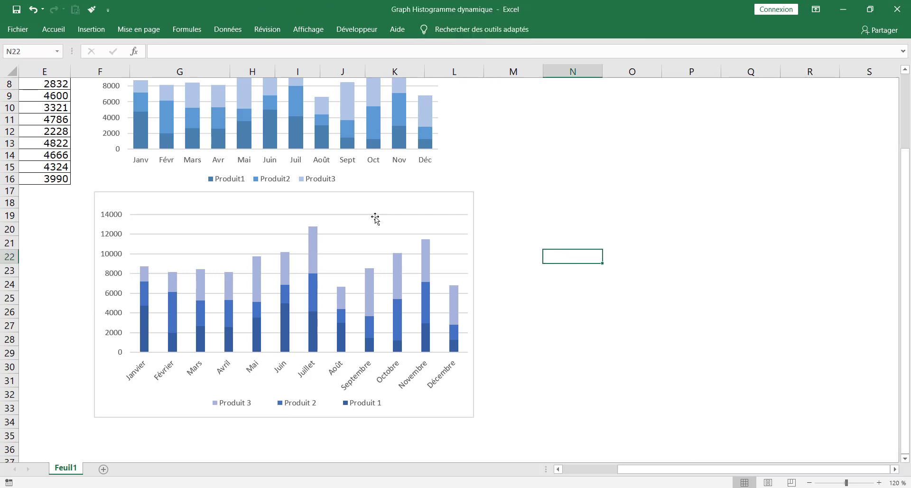
scroll(374, 217, "up", 2)
scroll(388, 260, "down", 1)
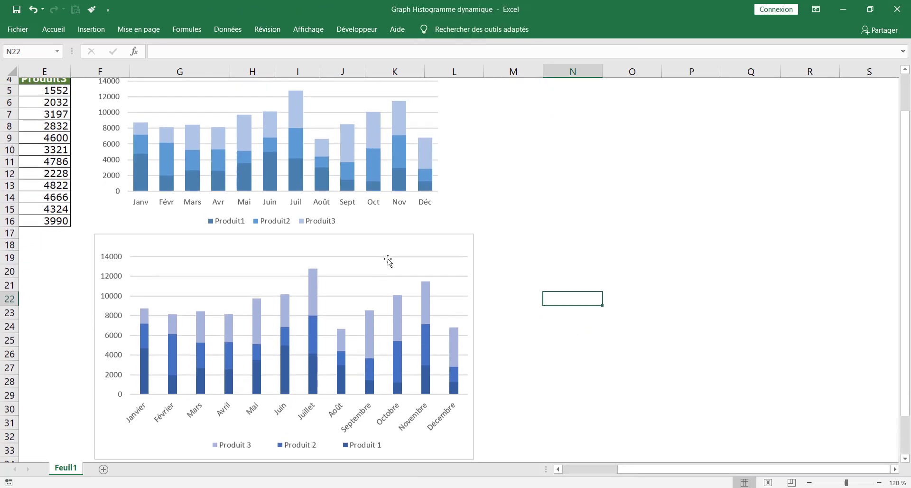
Remove the chart's outline with Sans contour and nudge the chart up slightly
left_click(410, 229)
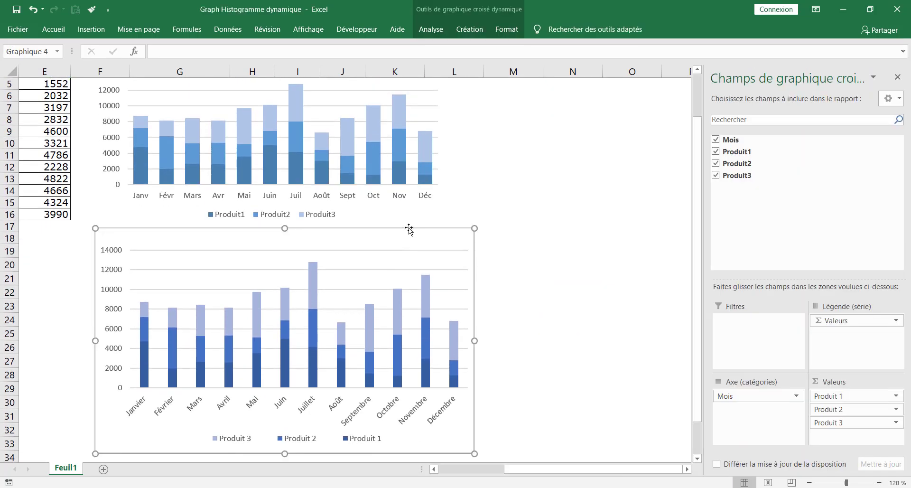
left_click(506, 28)
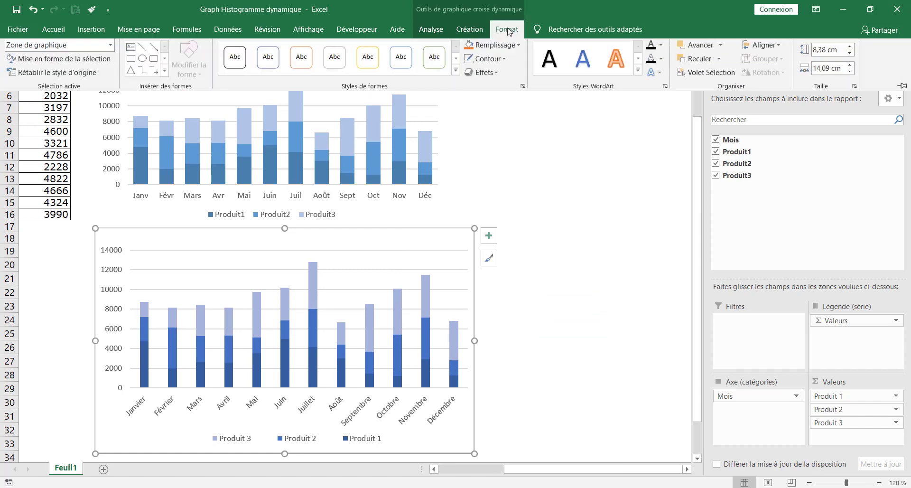
left_click(505, 61)
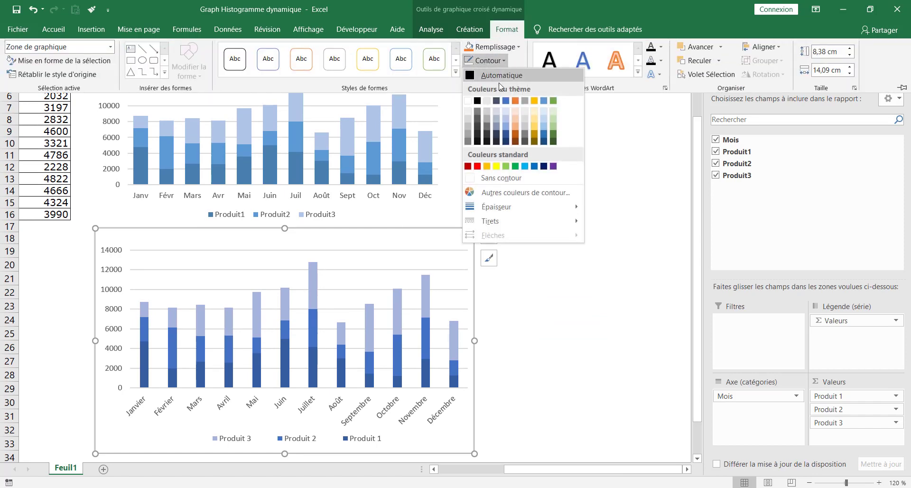
left_click(506, 179)
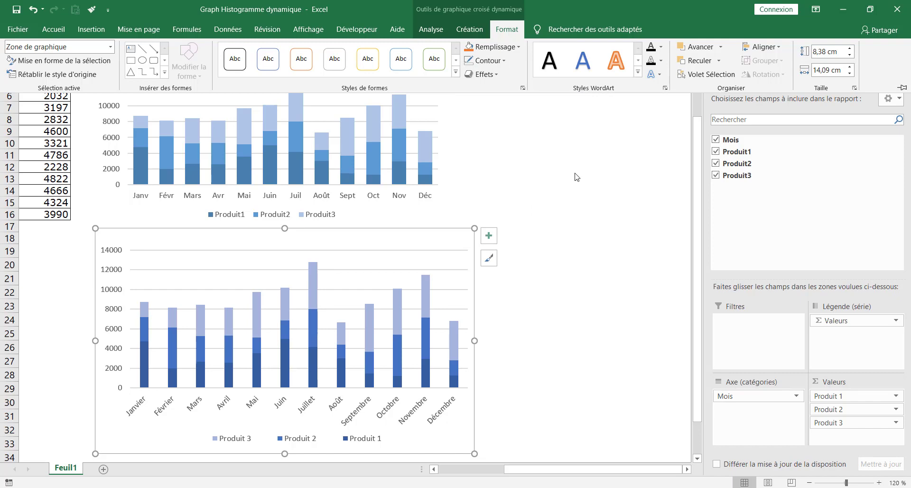
left_click(577, 177)
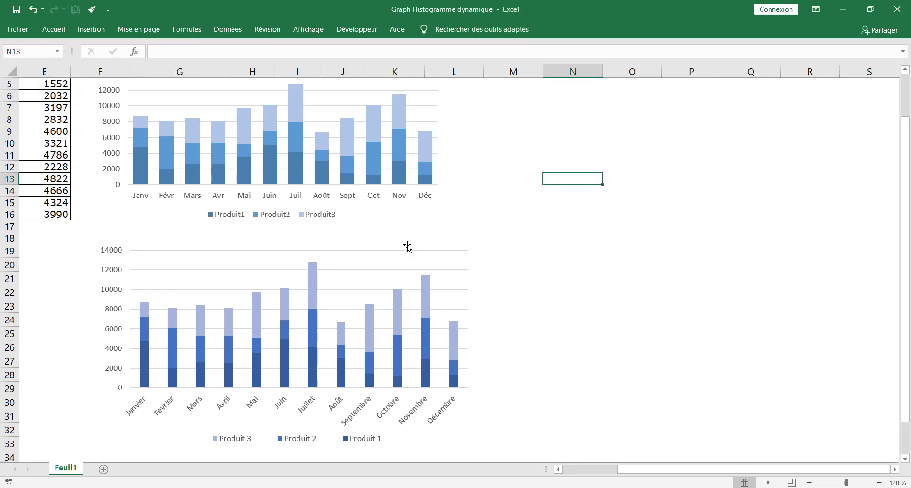
left_click(408, 246)
left_click_drag(397, 234, 399, 217)
Set the pivot chart column series' Largeur de l'intervalle to 80% for wider columns
left_click(552, 262)
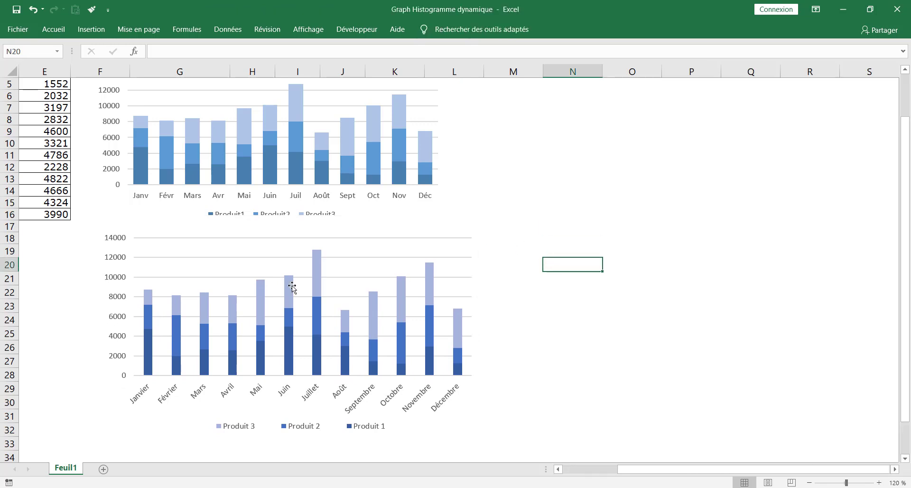
left_click(149, 358)
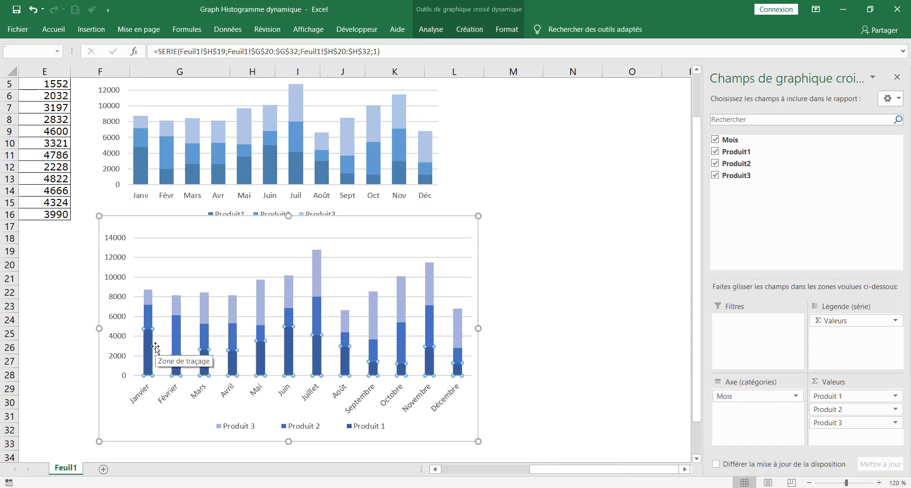
key("ctrl+1")
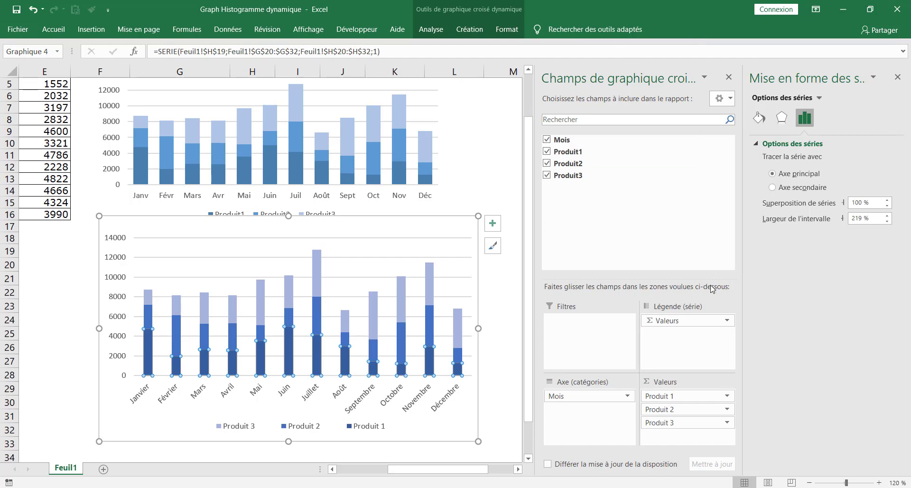
left_click(729, 78)
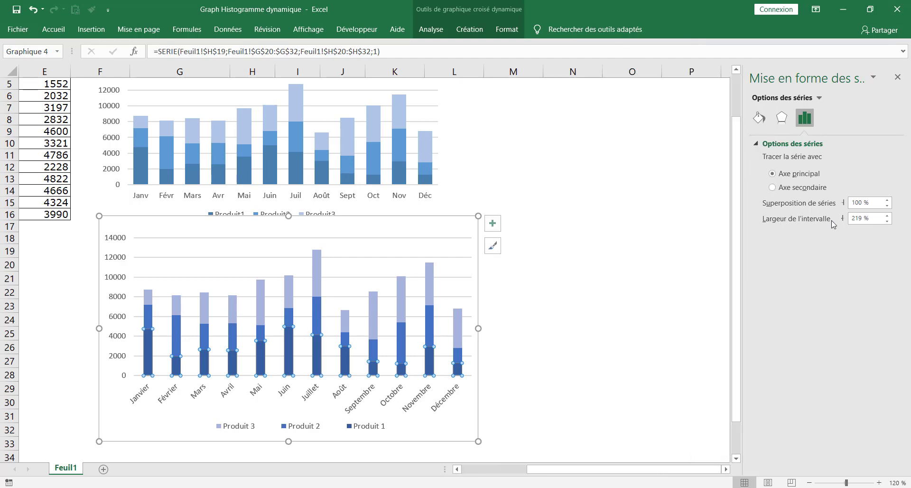
left_click_drag(864, 218, 852, 221)
type("80")
key("Return")
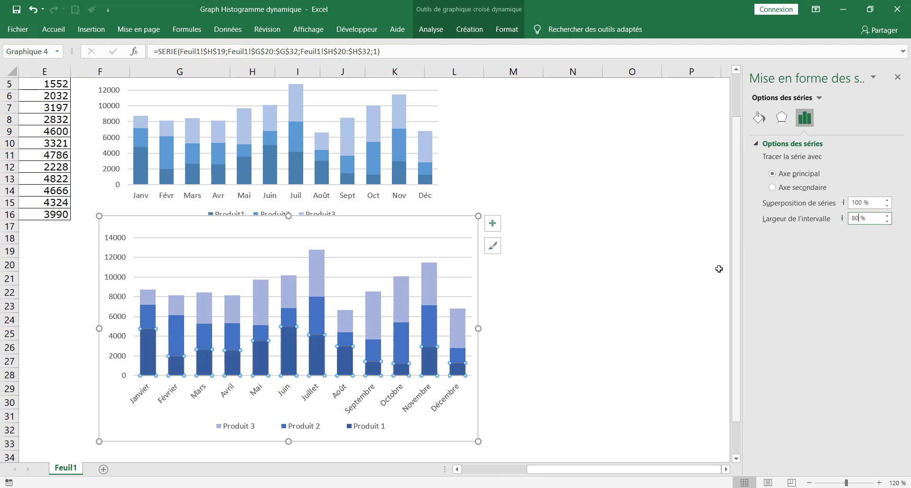
left_click(636, 276)
scroll(450, 258, "up", 1)
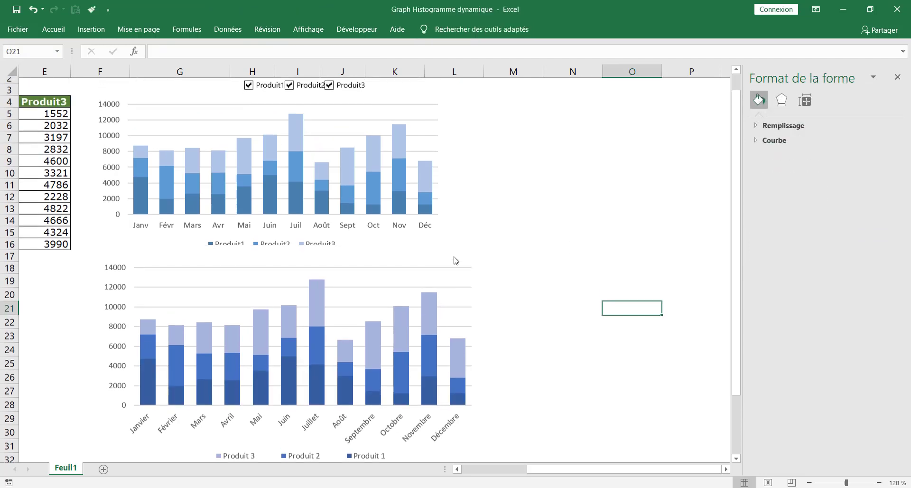
Nudge the lower pivot chart slightly down and close the Format de la zone de graphique pane
left_click(431, 266)
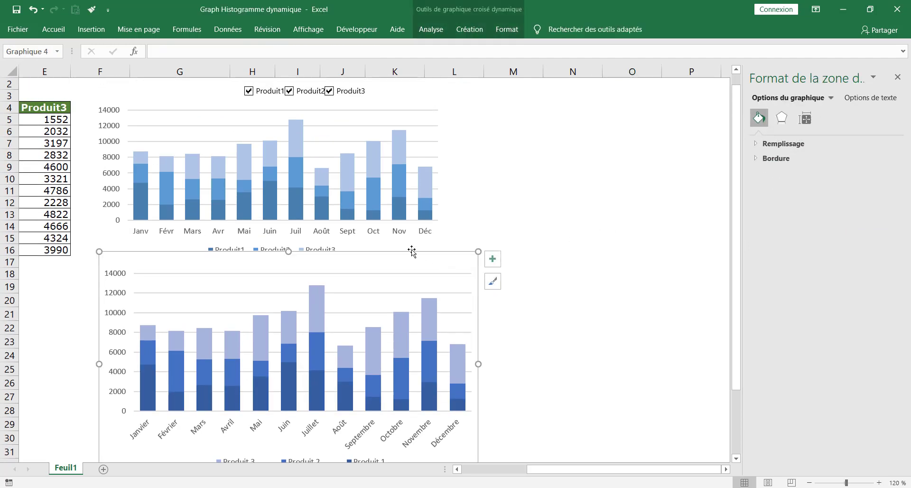
left_click_drag(412, 250, 412, 251)
scroll(412, 245, "down", 2)
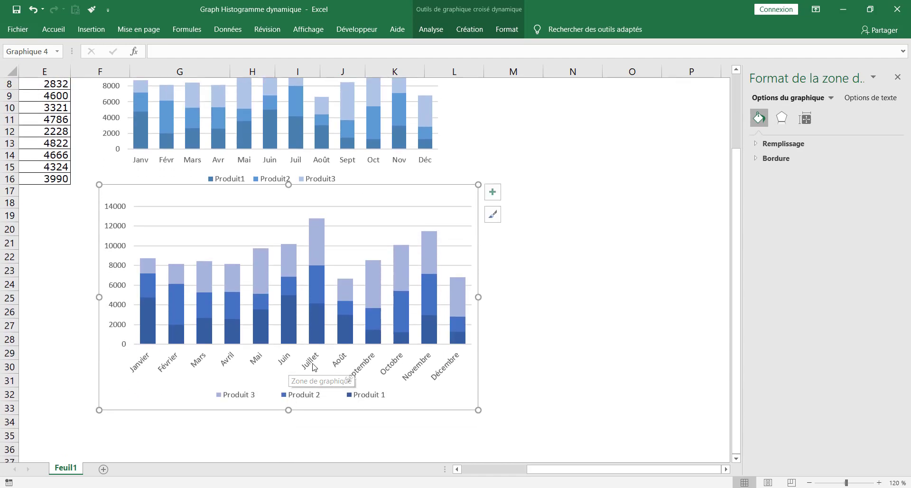
scroll(299, 371, "up", 1)
scroll(333, 329, "up", 1)
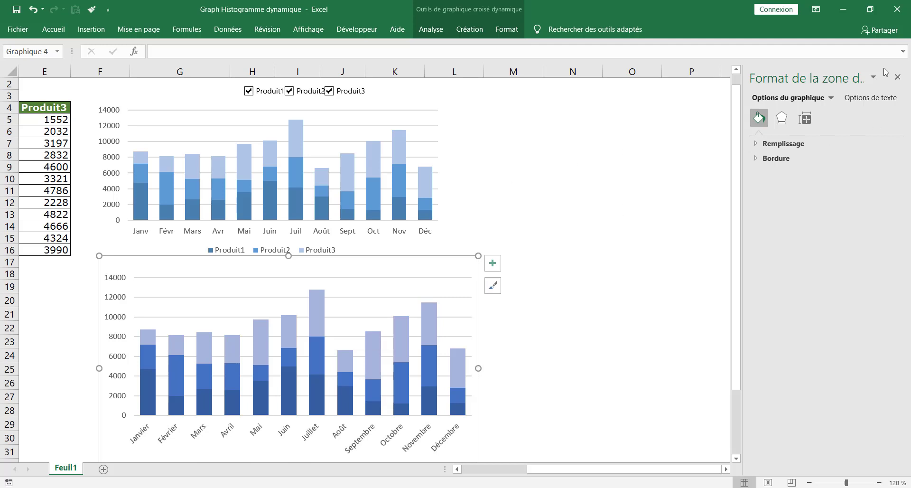
left_click(898, 78)
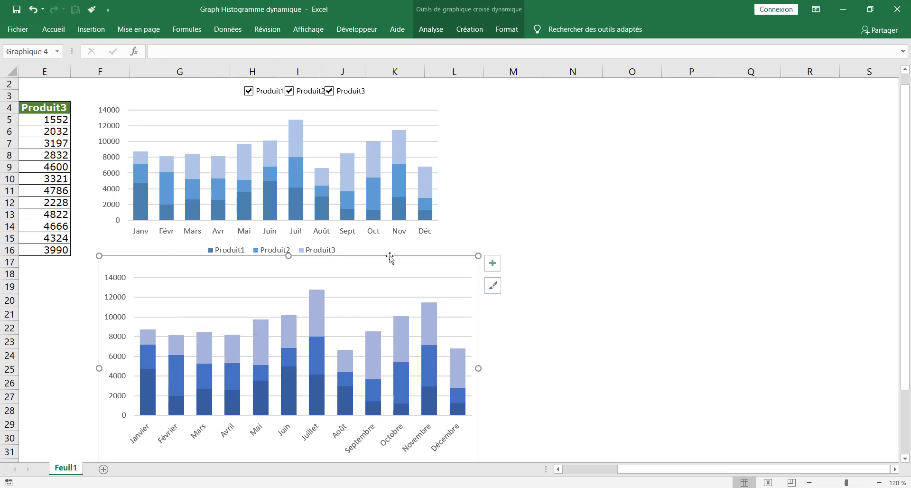
left_click(432, 30)
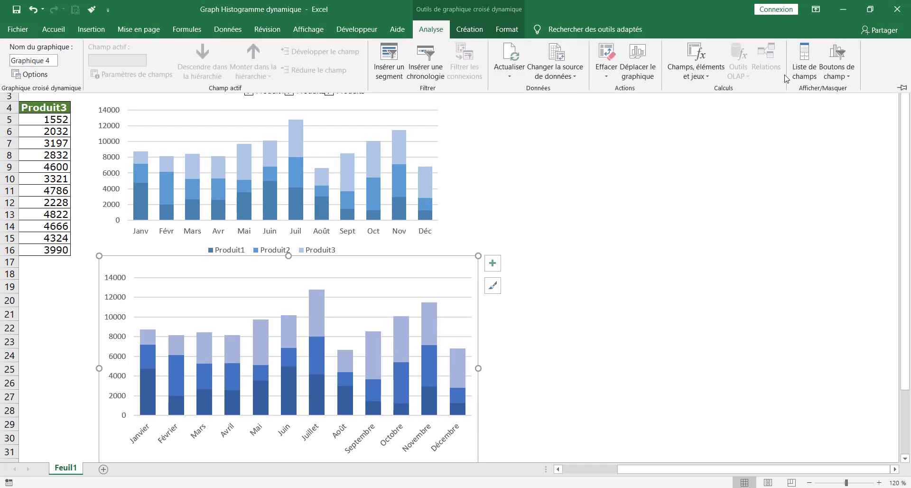
In the pivot chart field list, take Produit2 and Produit3 off, then add them back
left_click(802, 67)
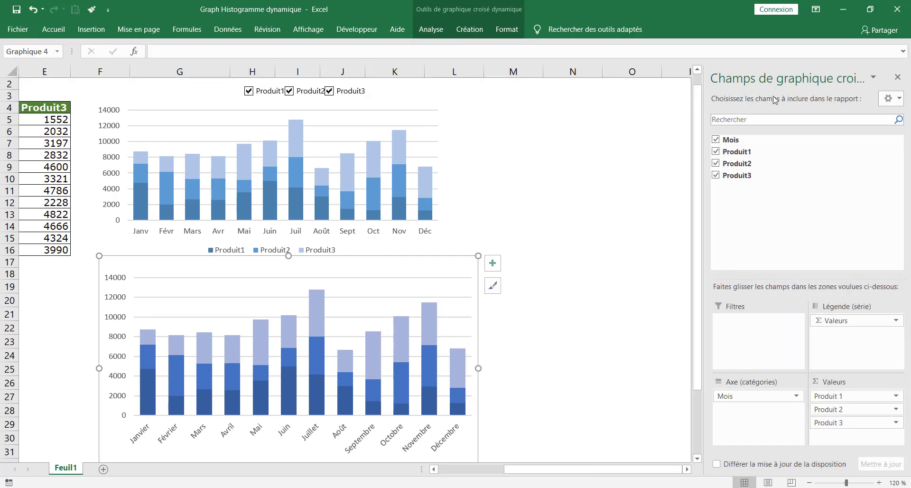
left_click(716, 163)
left_click(717, 163)
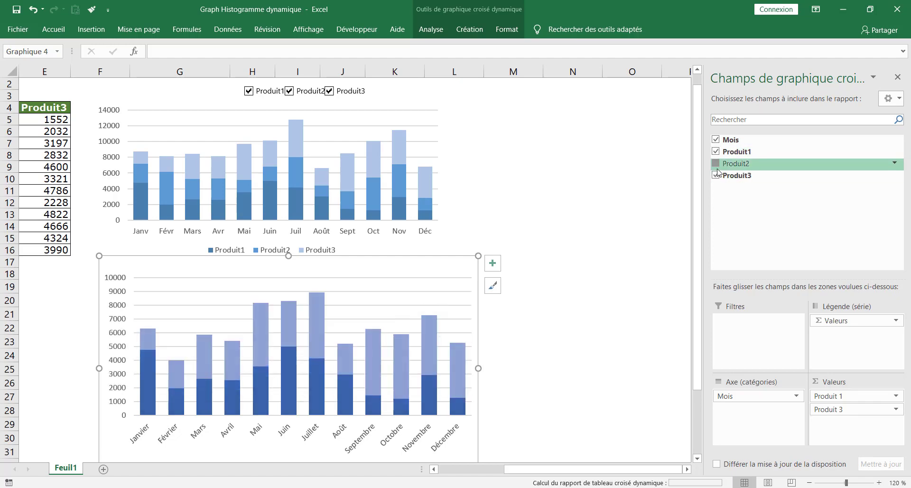
left_click(718, 174)
left_click(716, 164)
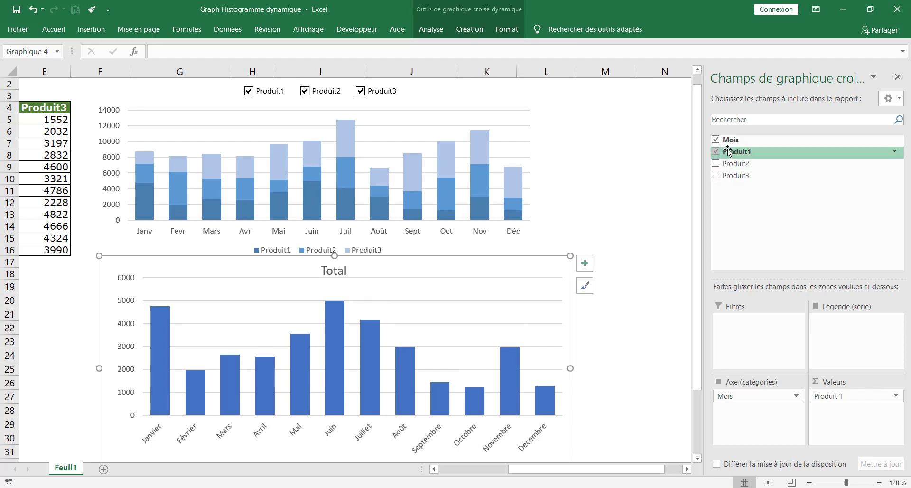
left_click(716, 164)
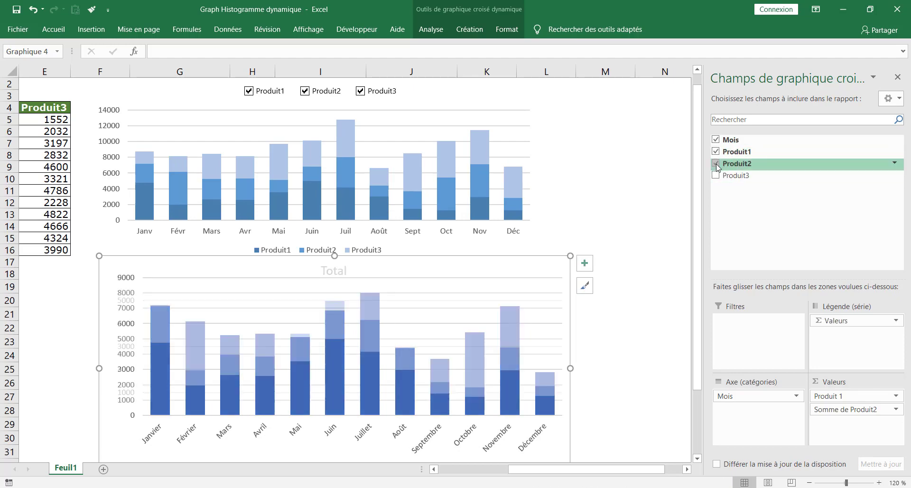
left_click(716, 175)
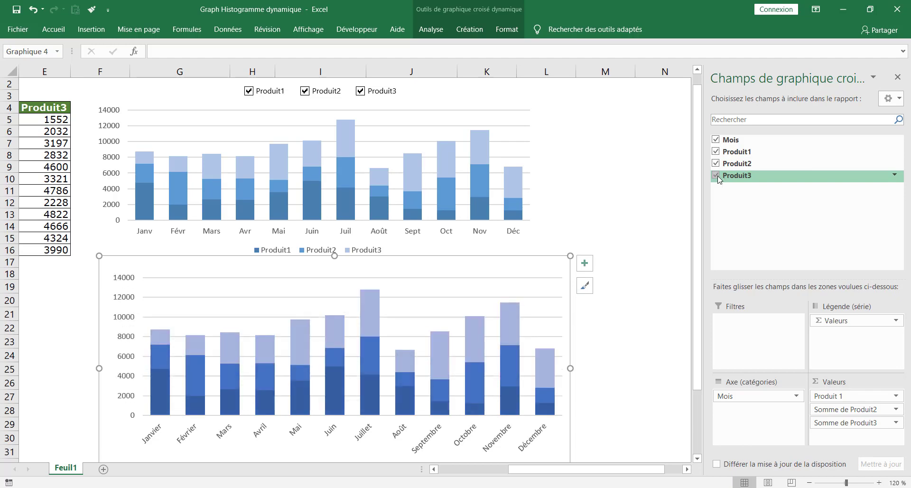
Clear Produit1–3 from the chart, then re-add Produit2, Produit1 and Produit3 in that order
left_click(716, 151)
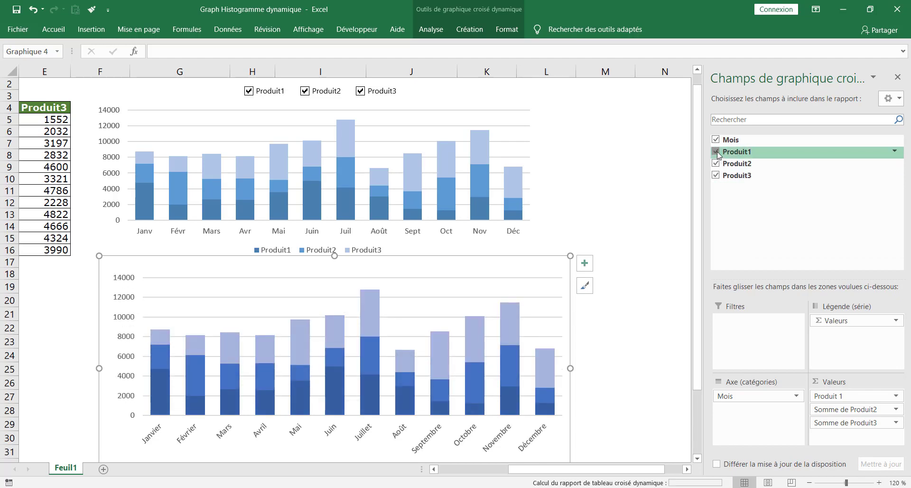
left_click(717, 164)
left_click(717, 175)
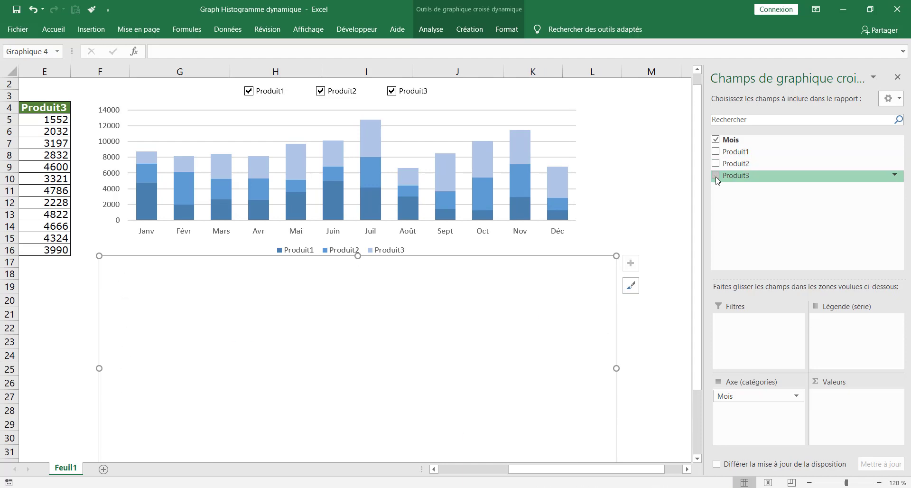
scroll(698, 175, "down", 1)
left_click(717, 164)
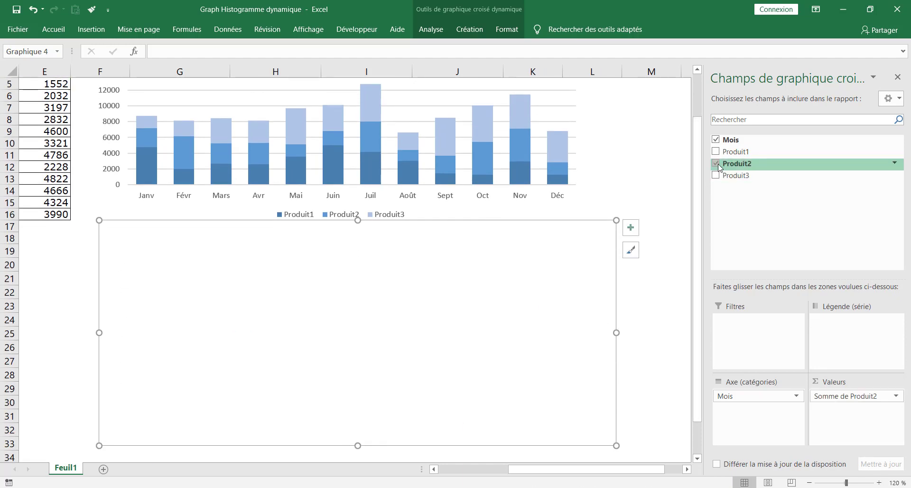
left_click(716, 151)
left_click(716, 176)
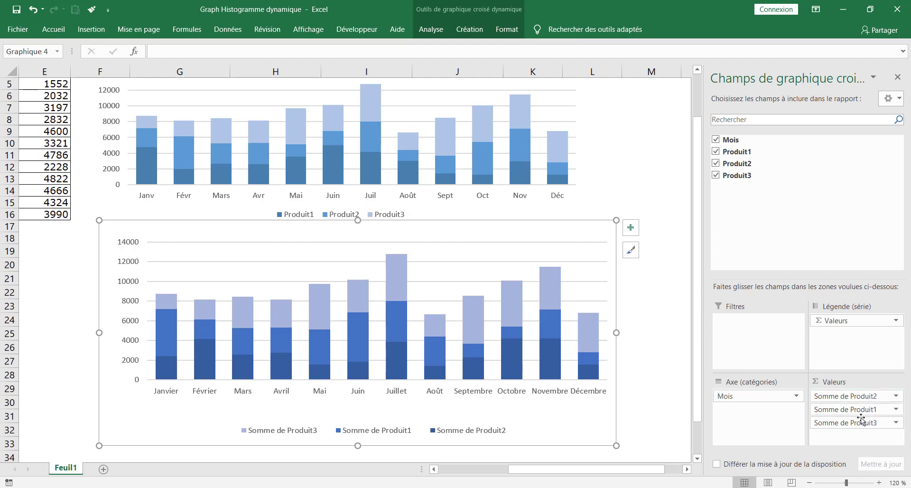
In Valeurs, move Somme de Produit3 last and Somme de Produit2 below Produit1, then close the field list
left_click_drag(858, 423, 860, 399)
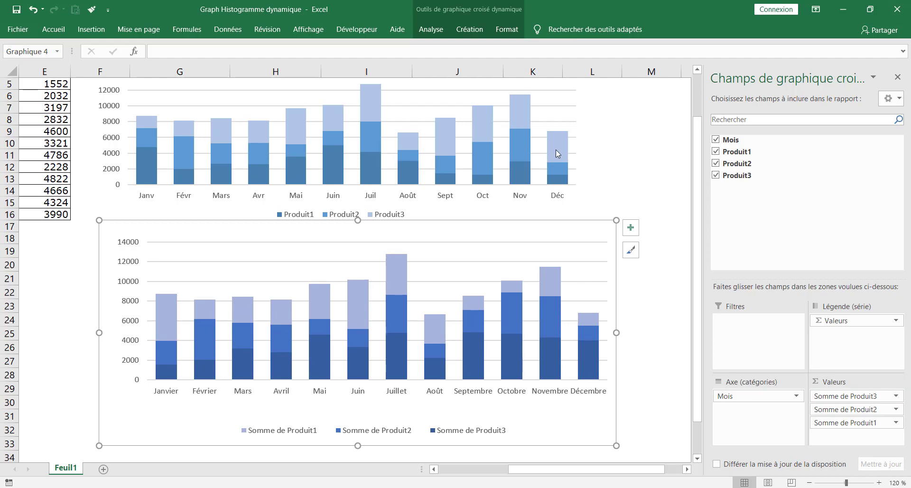
mouse_move(557, 147)
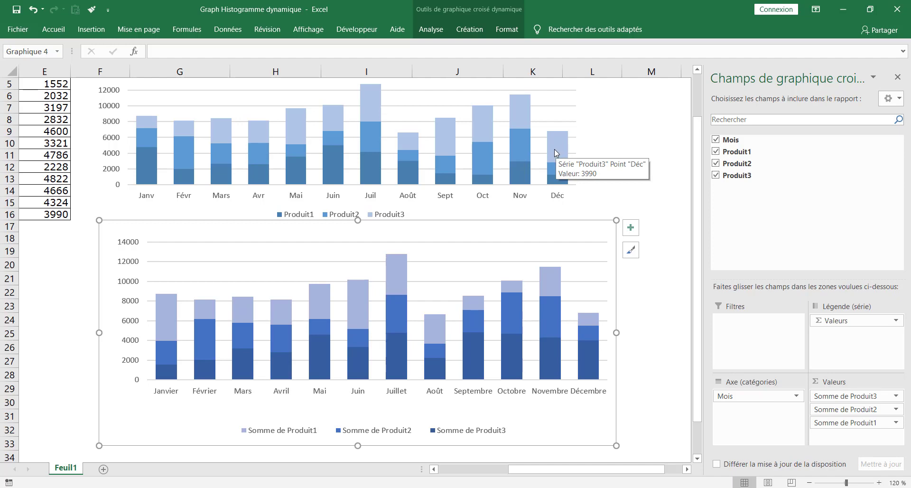
mouse_move(591, 363)
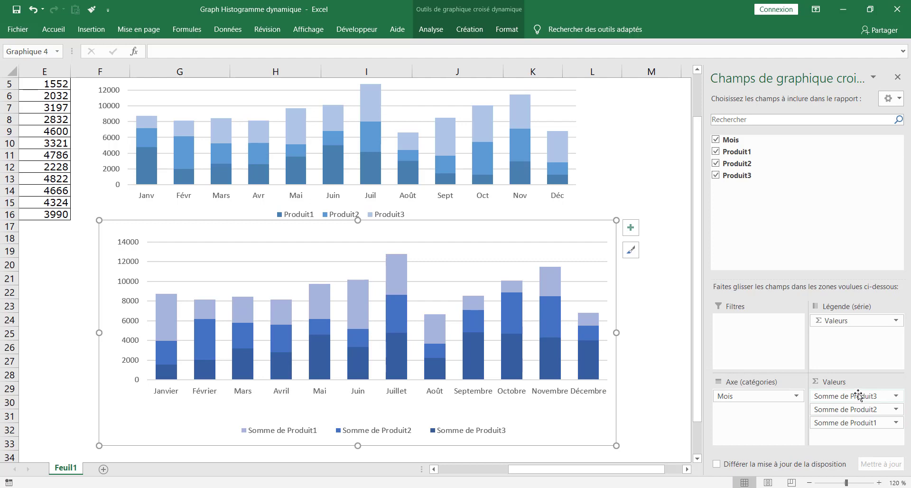
left_click_drag(858, 396, 854, 430)
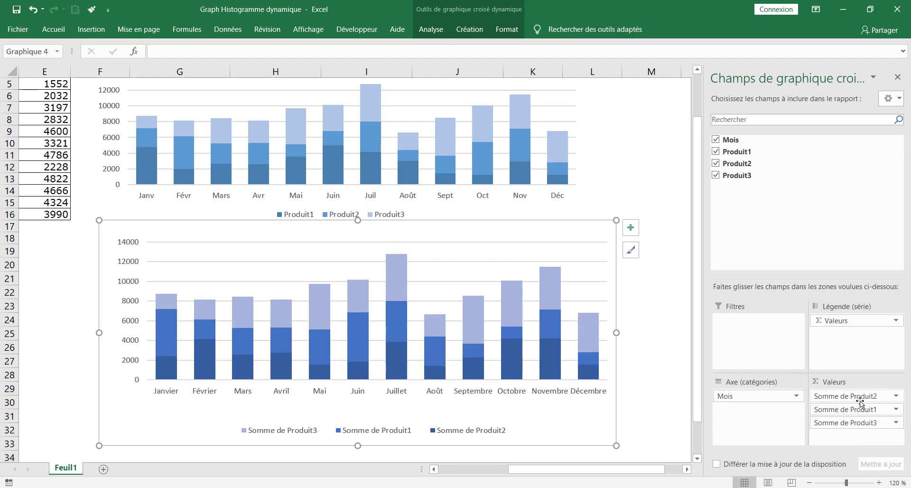
left_click_drag(861, 398, 869, 422)
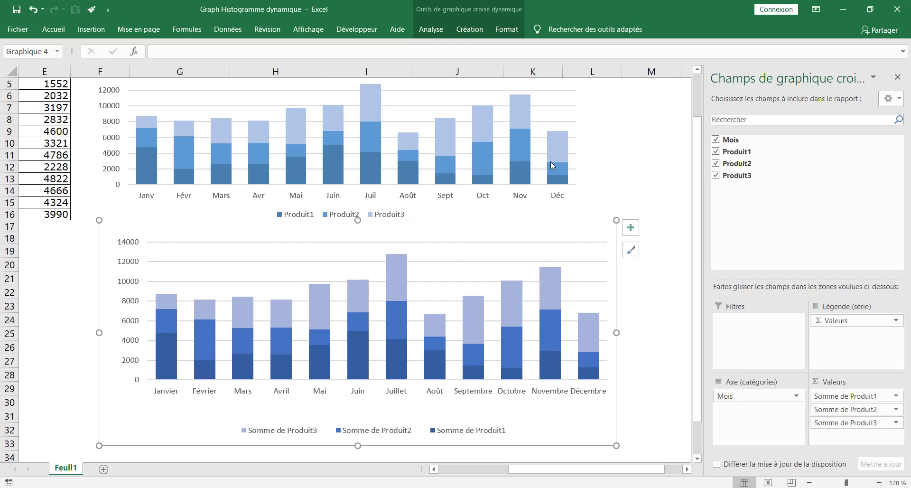
left_click(658, 144)
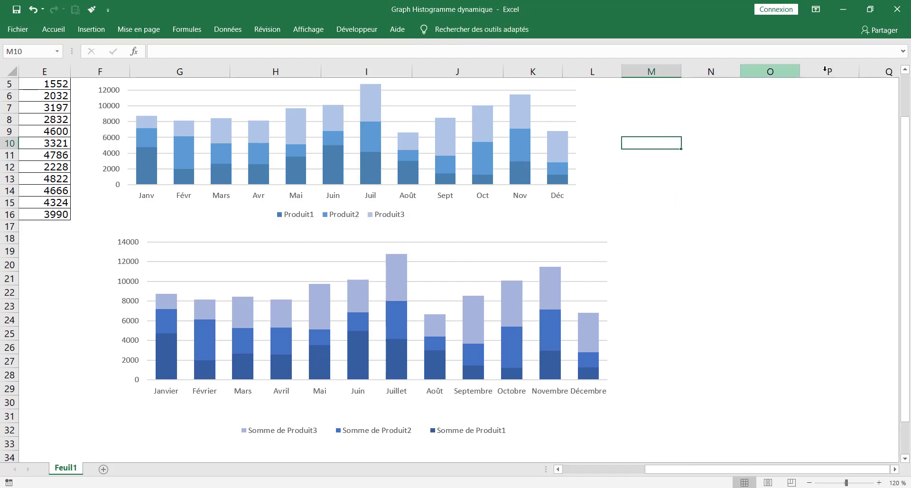
scroll(609, 276, "up", 1)
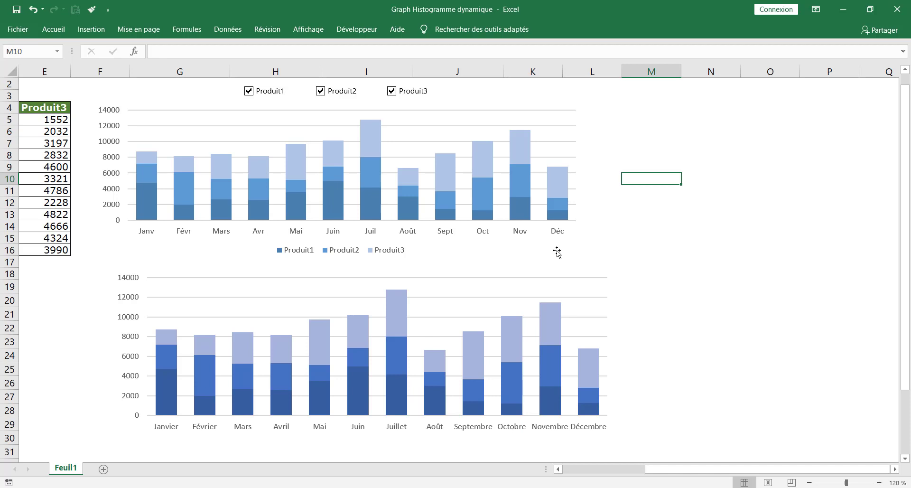
On the lower pivot chart's Analyse tab, toggle Boutons de champ on and then off
left_click(458, 271)
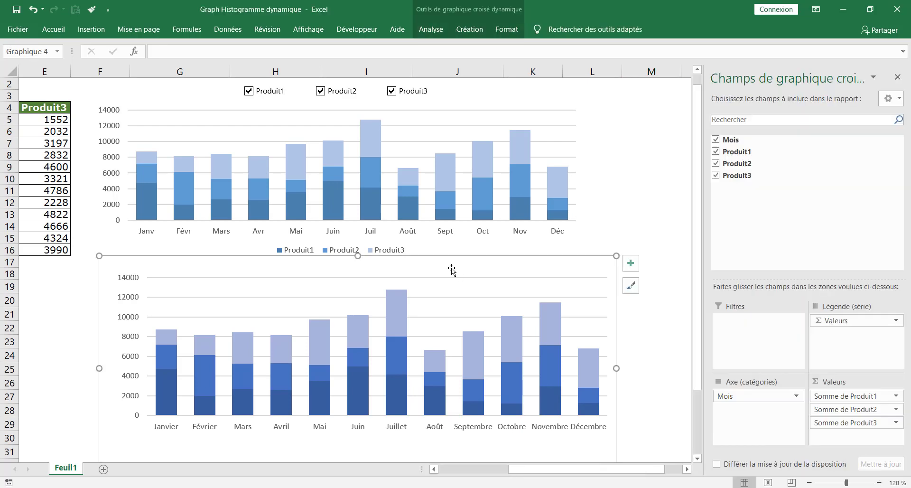
left_click(431, 30)
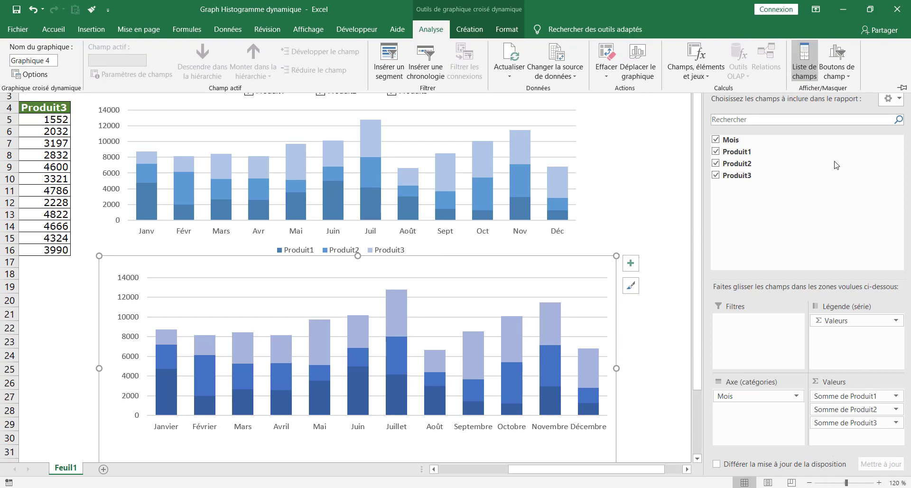
left_click(836, 55)
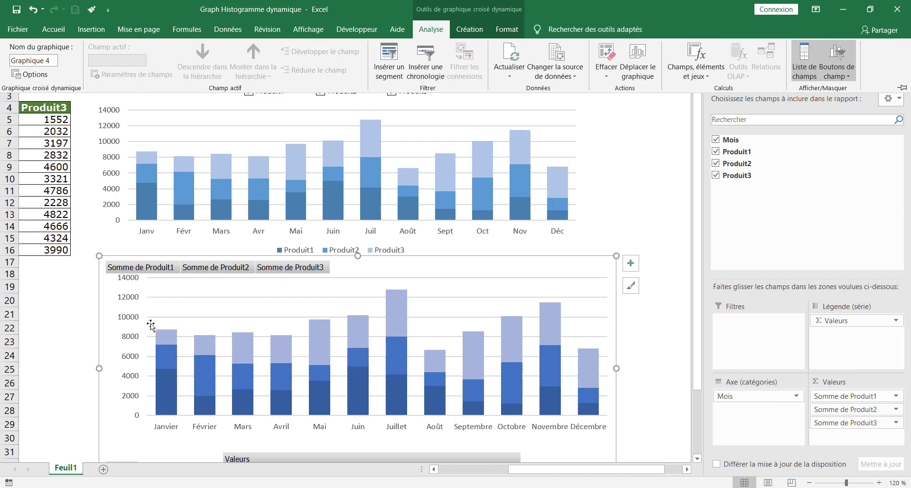
scroll(153, 323, "down", 2)
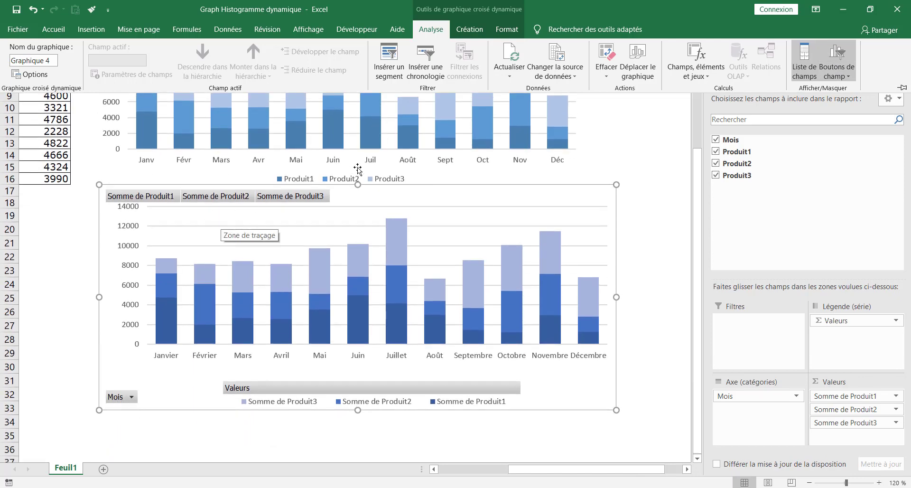
mouse_move(397, 242)
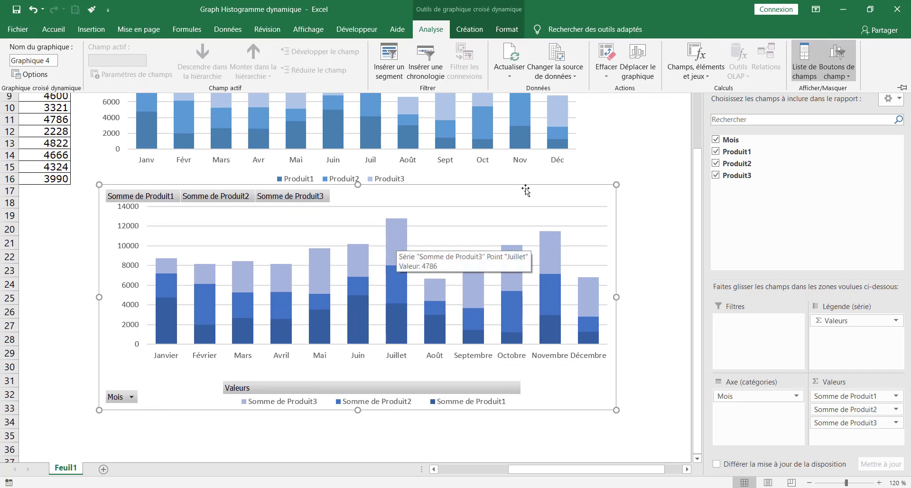
left_click(838, 58)
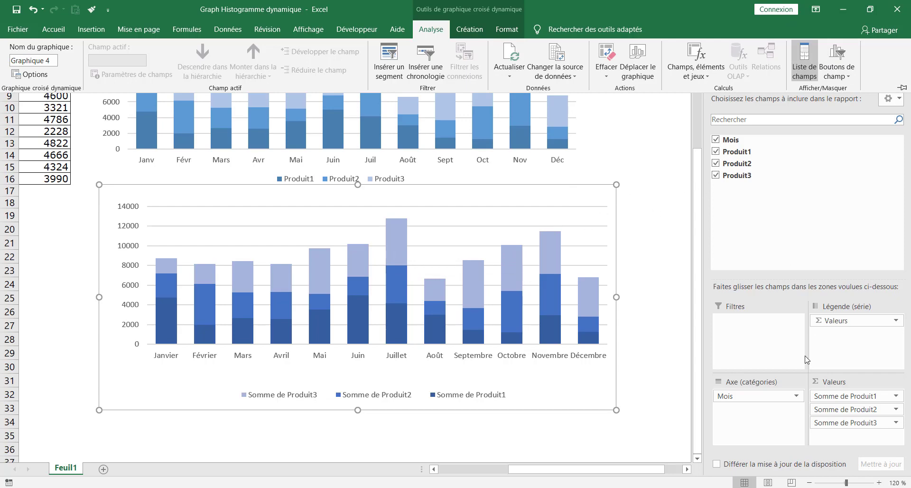
left_click(460, 31)
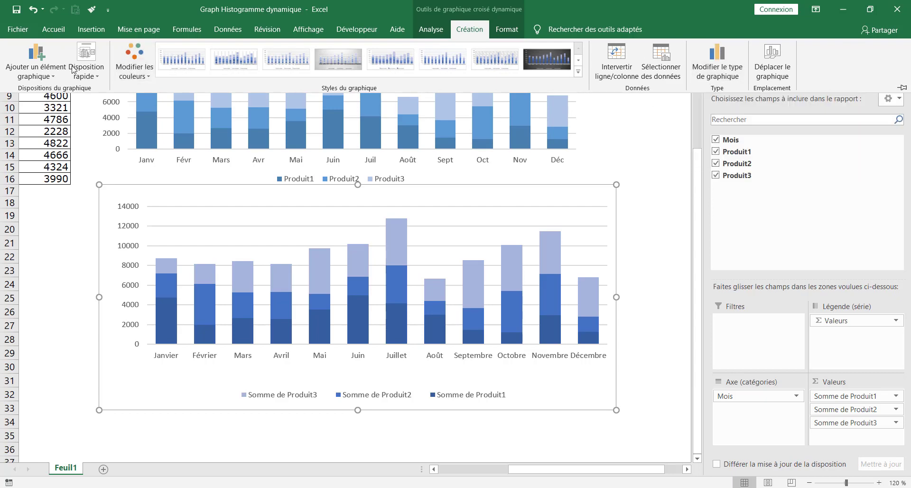
left_click(506, 29)
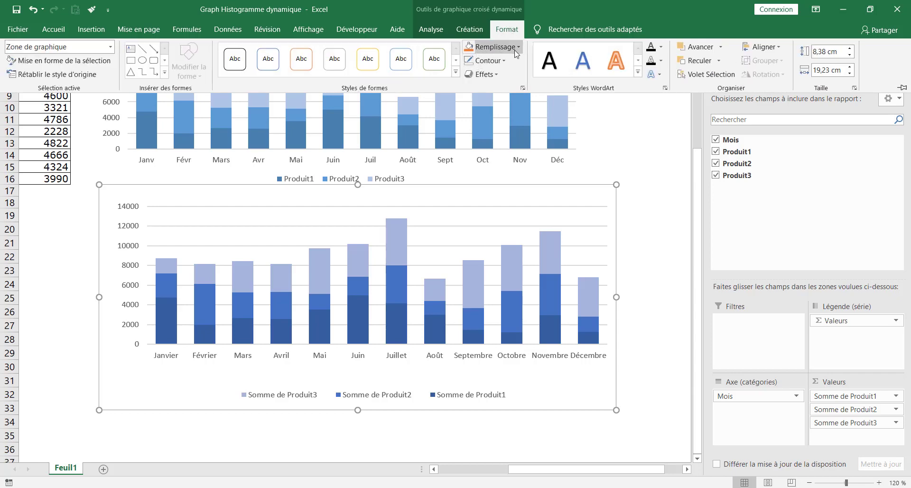
left_click(517, 48)
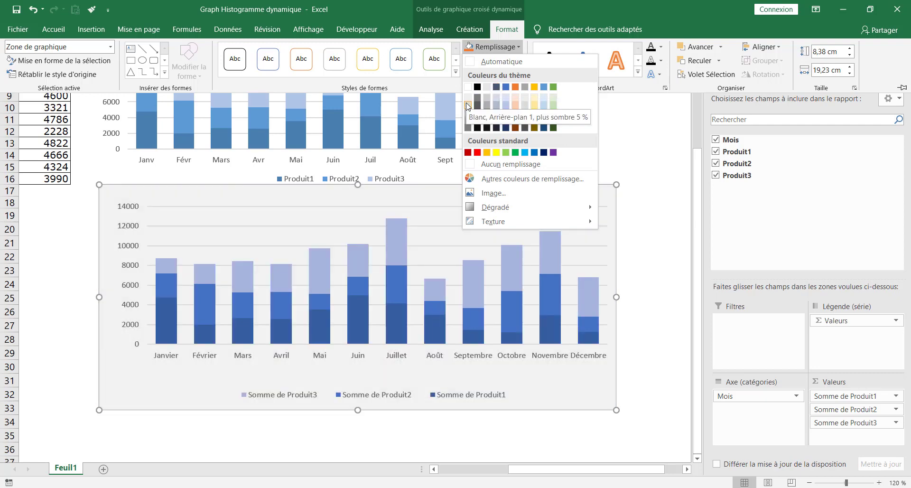
left_click(655, 164)
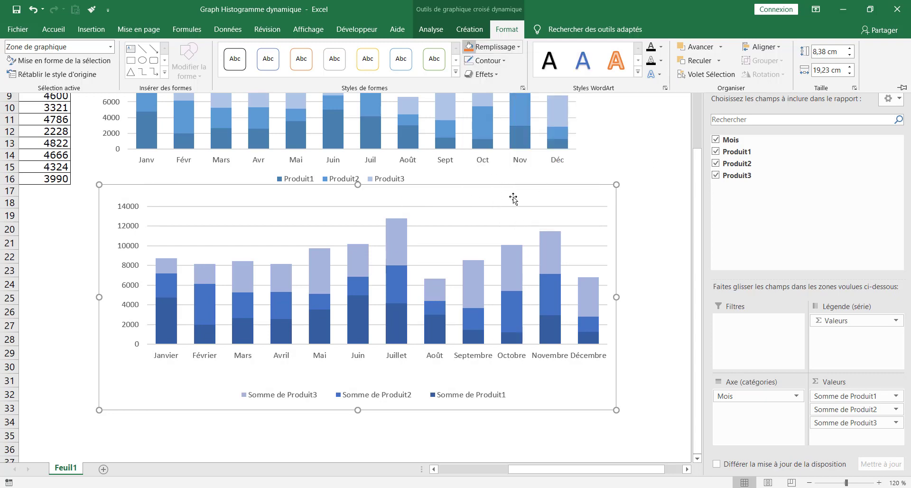
left_click(426, 30)
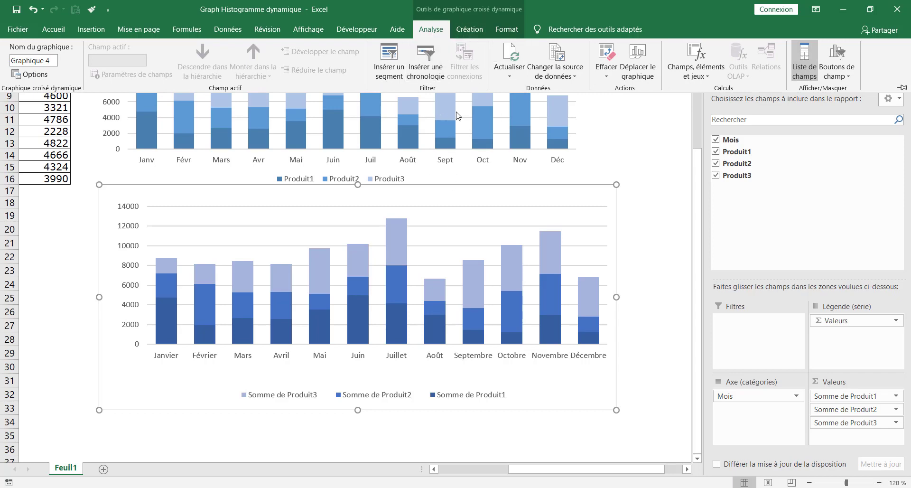
left_click(470, 30)
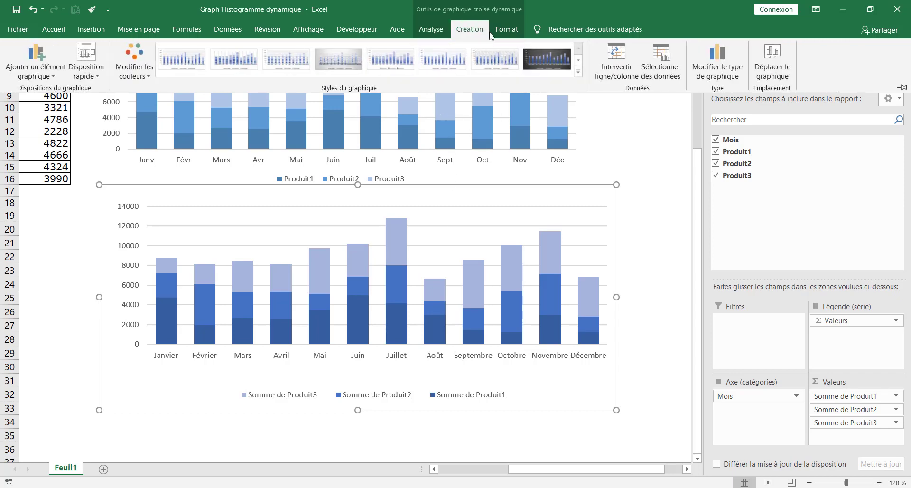
left_click(506, 30)
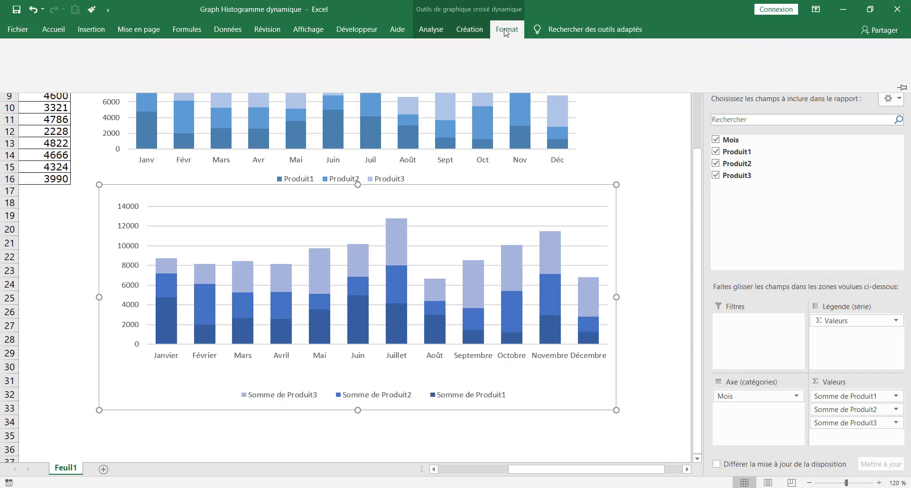
left_click(440, 31)
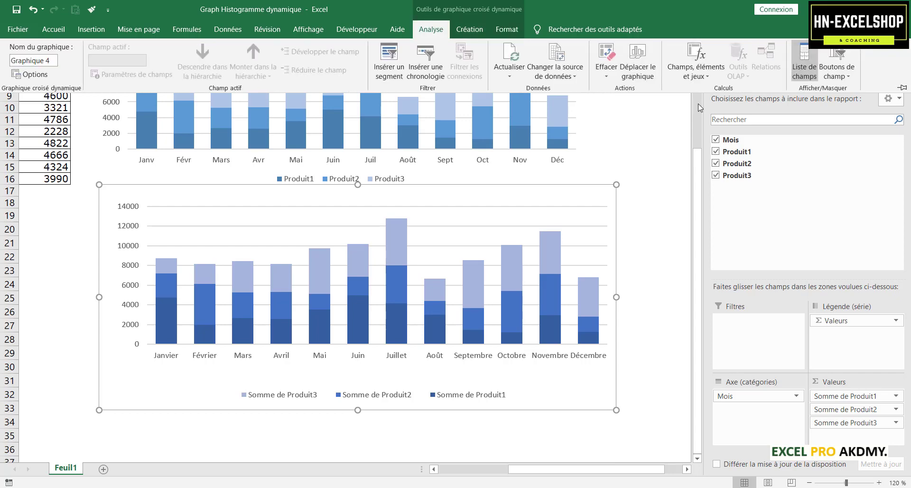